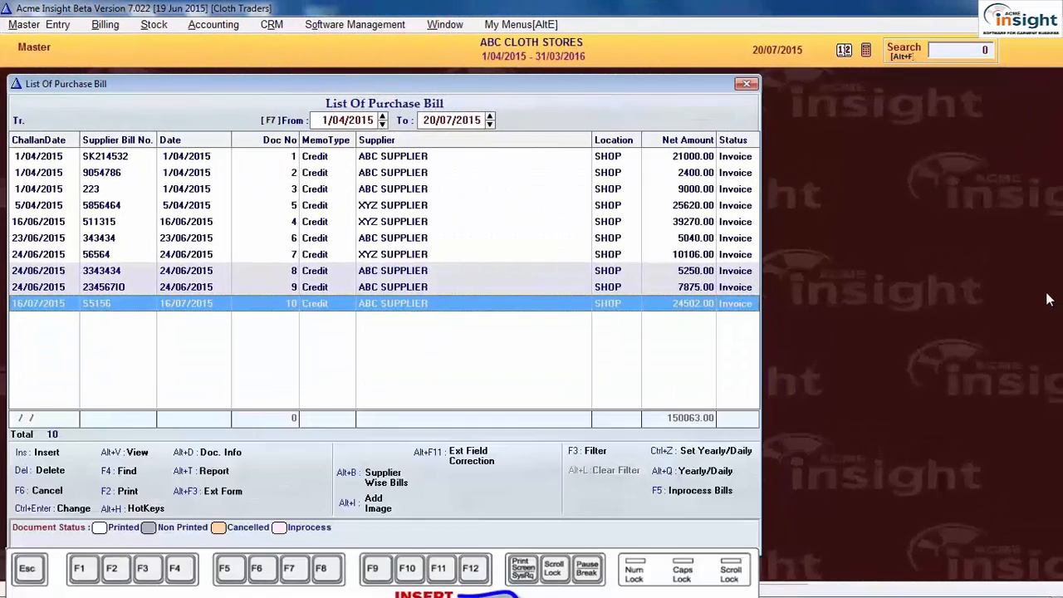
Start a new purchase bill and set its document type to Invoice
click(53, 456)
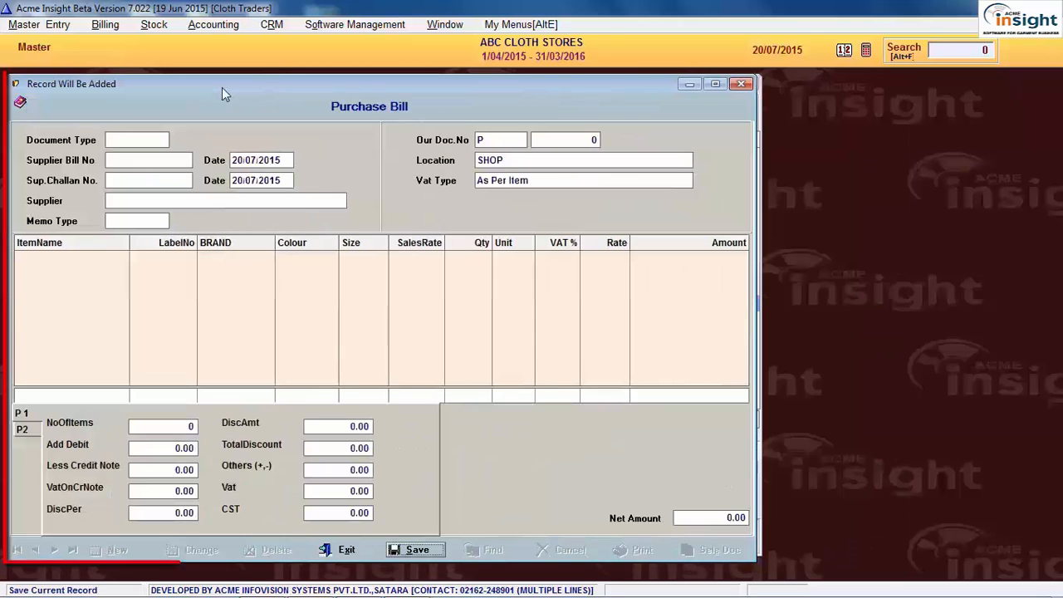
click(162, 142)
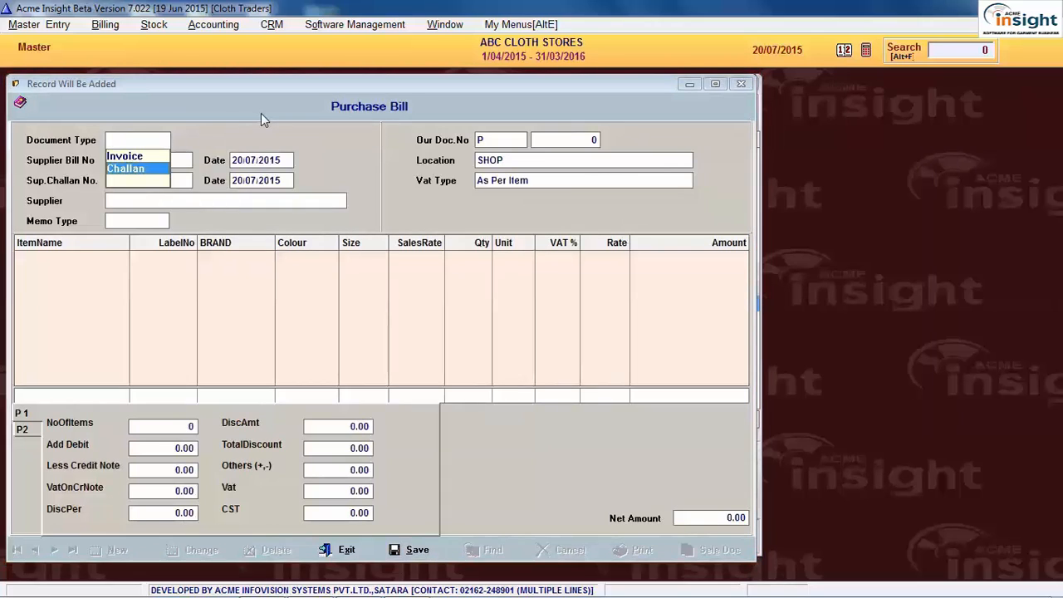
key(Up)
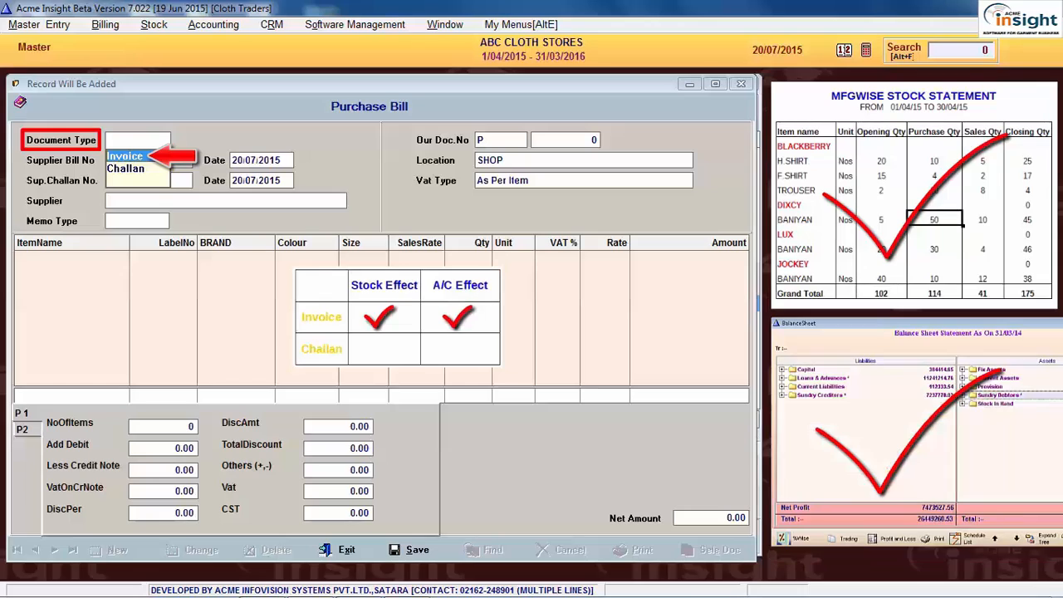
key(Down)
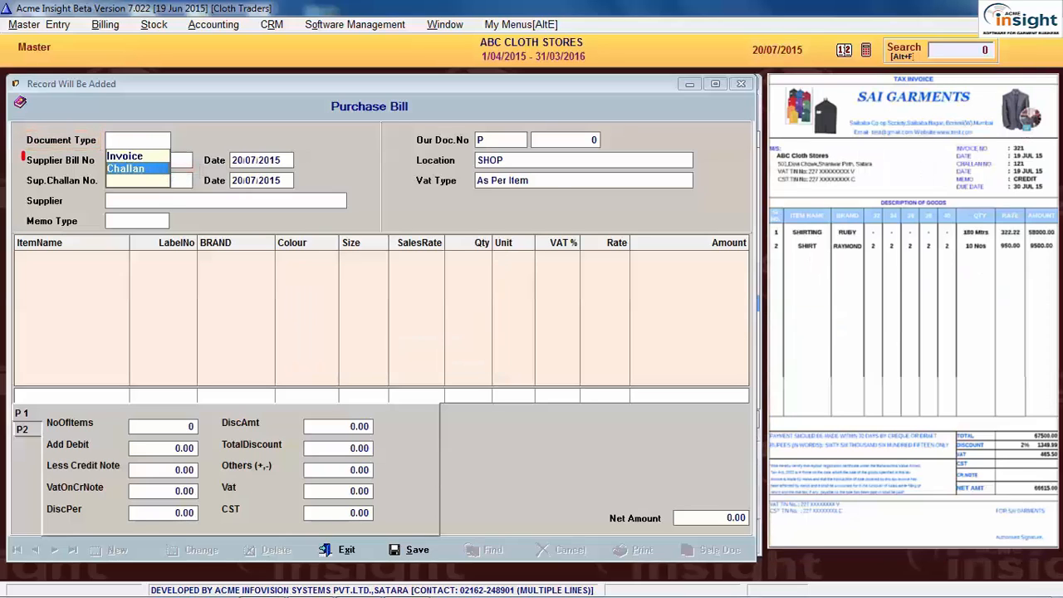
key(Up)
key(Return)
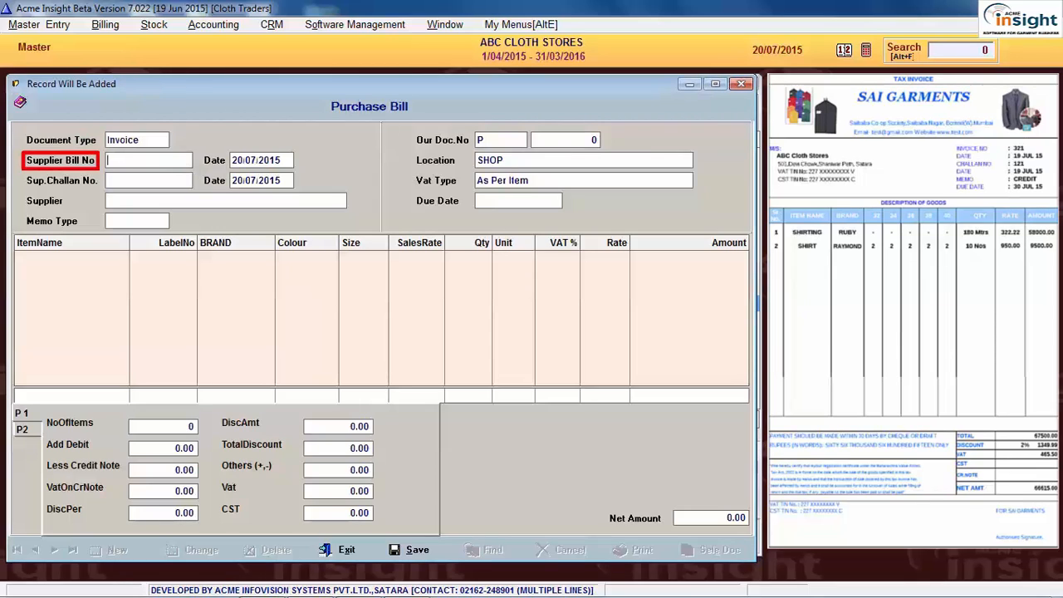
Enter supplier bill number 321 DT-19/07/15 and supplier challan number 122, keeping the default 20/07/2015 dates
text(321 DT)
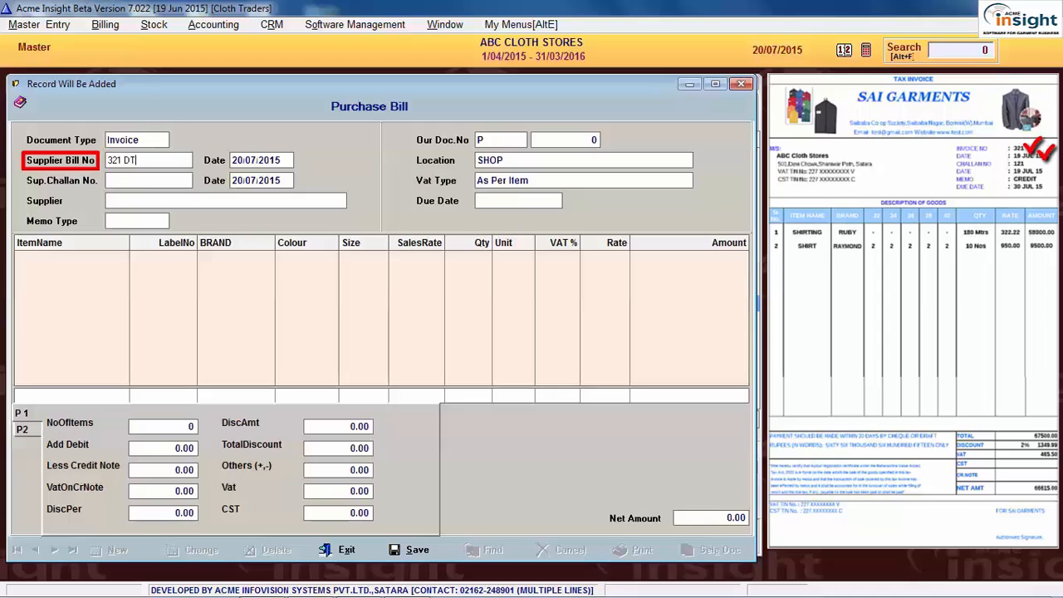
text(-19/07/)
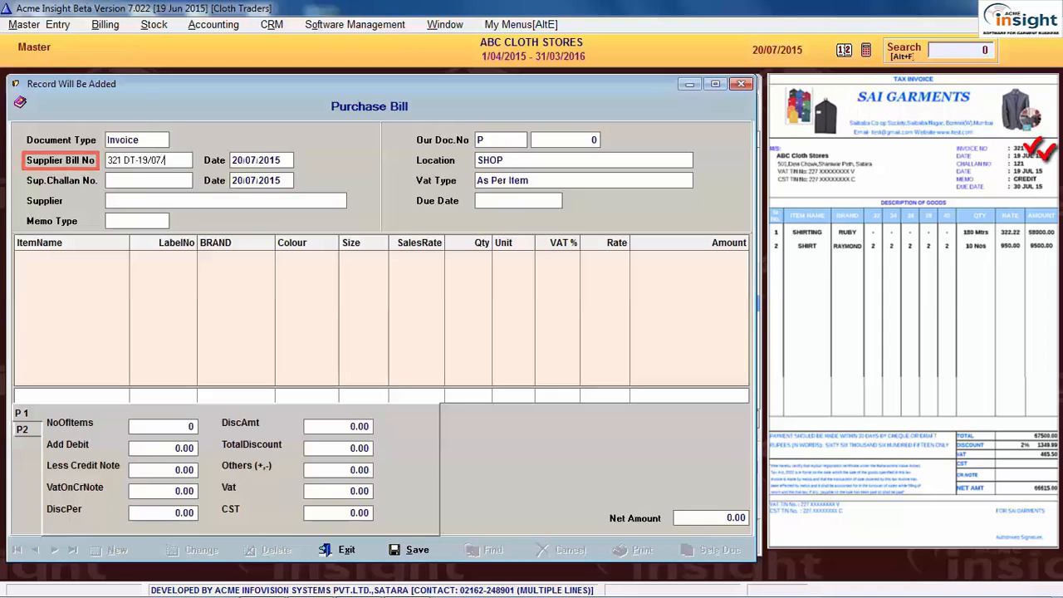
text(15)
key(Return)
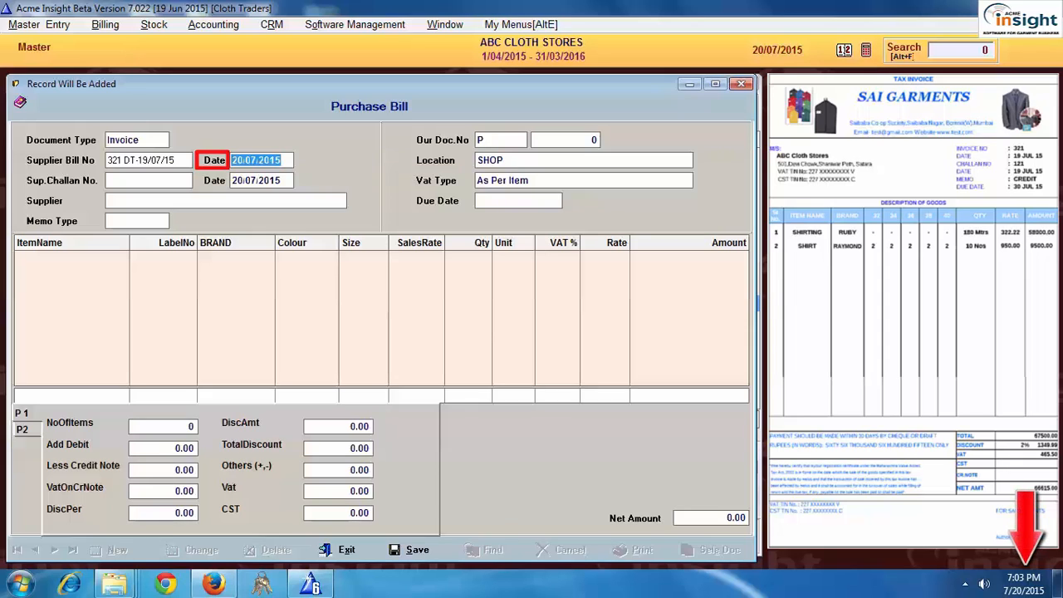
key(Return)
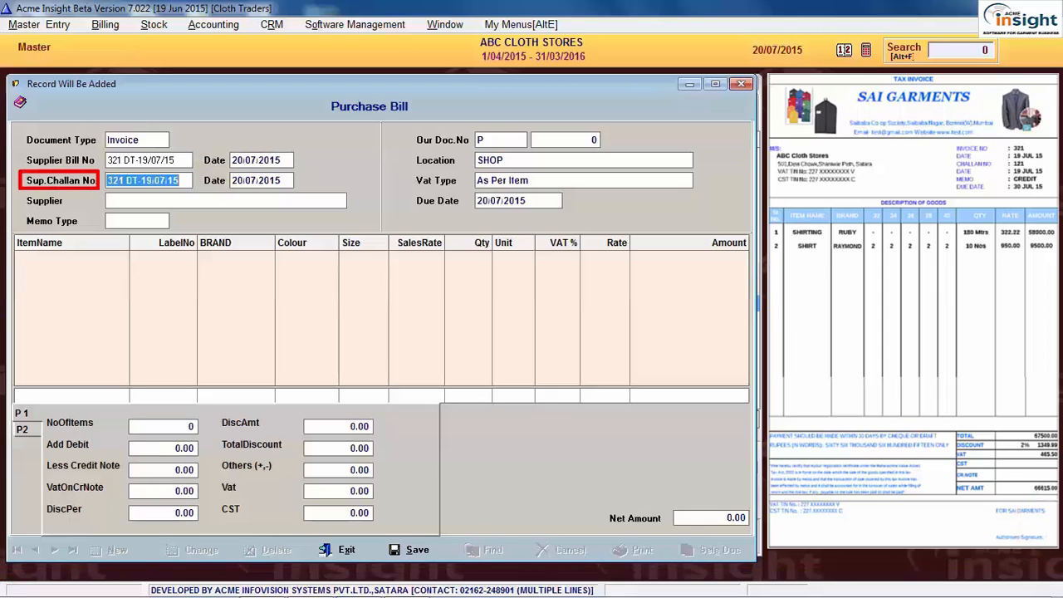
text(122)
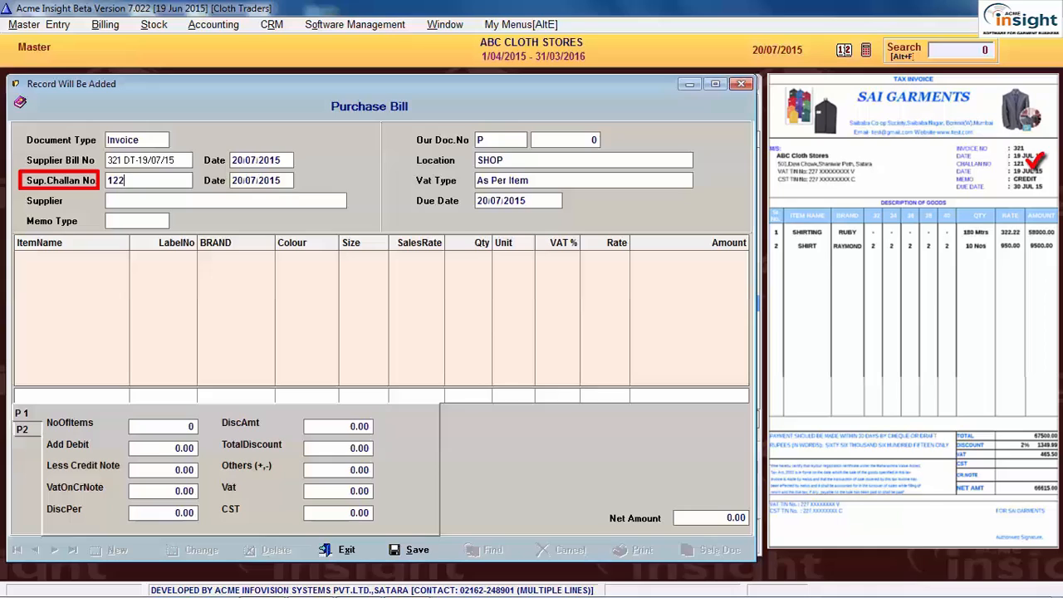
key(Return)
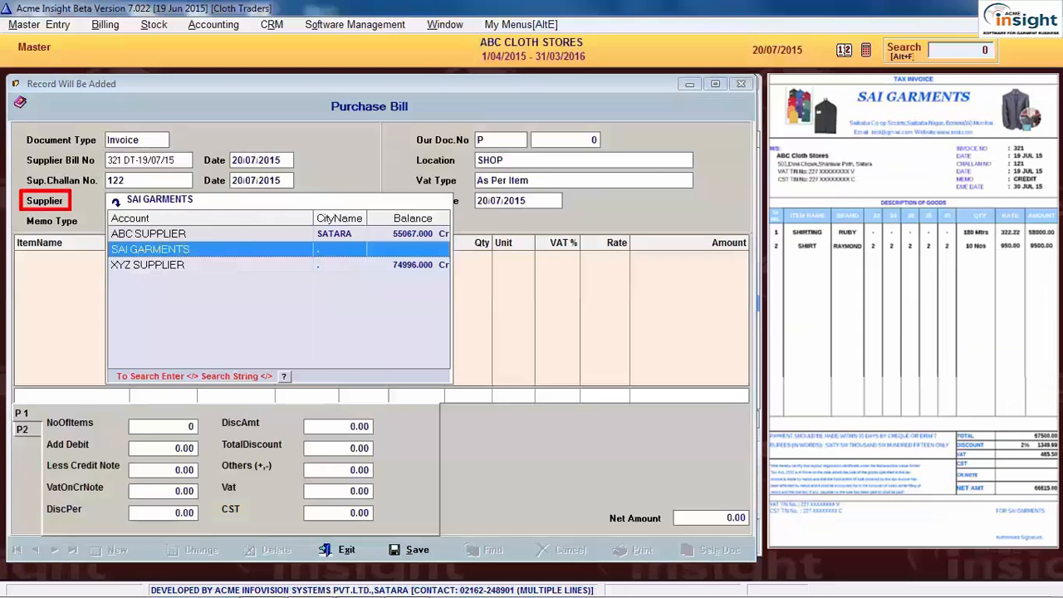
Choose SAI GARMENTS as the supplier of the purchase bill
key(Up)
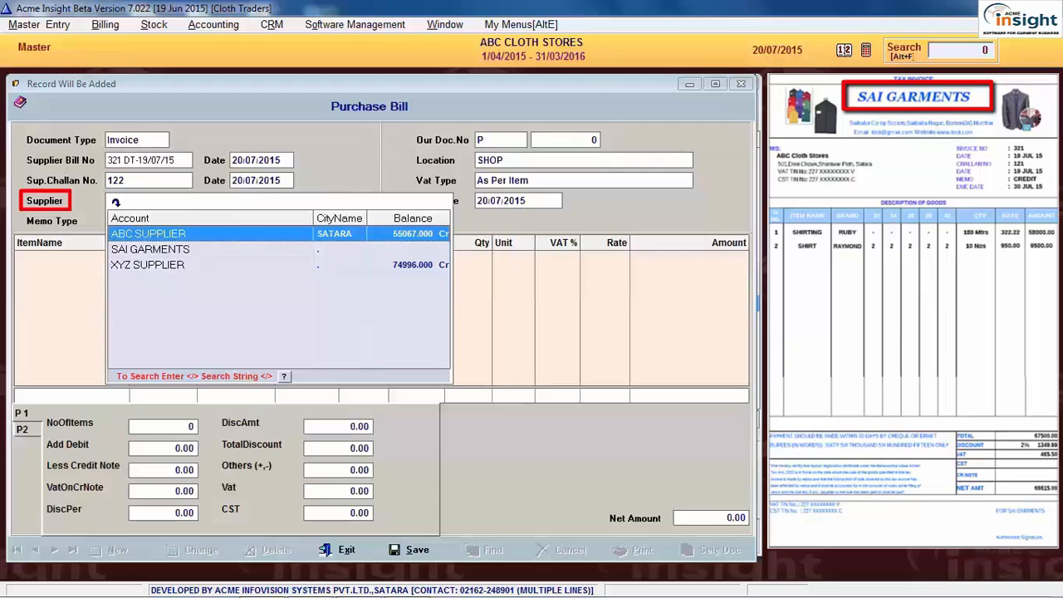
key(Down)
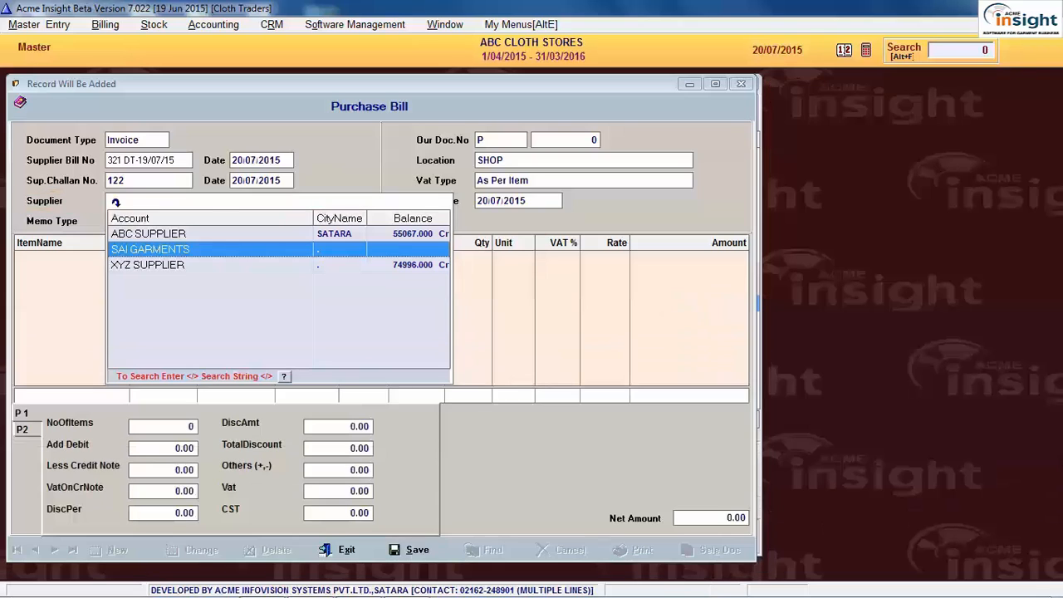
key(Return)
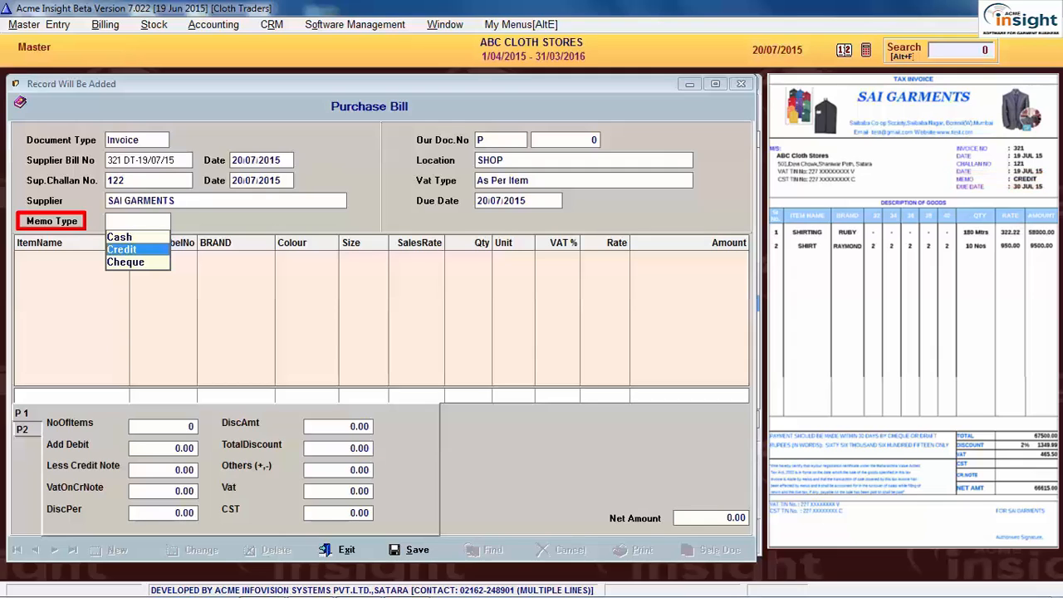
Set the memo type to Credit and accept the default document number prefix P and the As Per Item VAT type
key(Up)
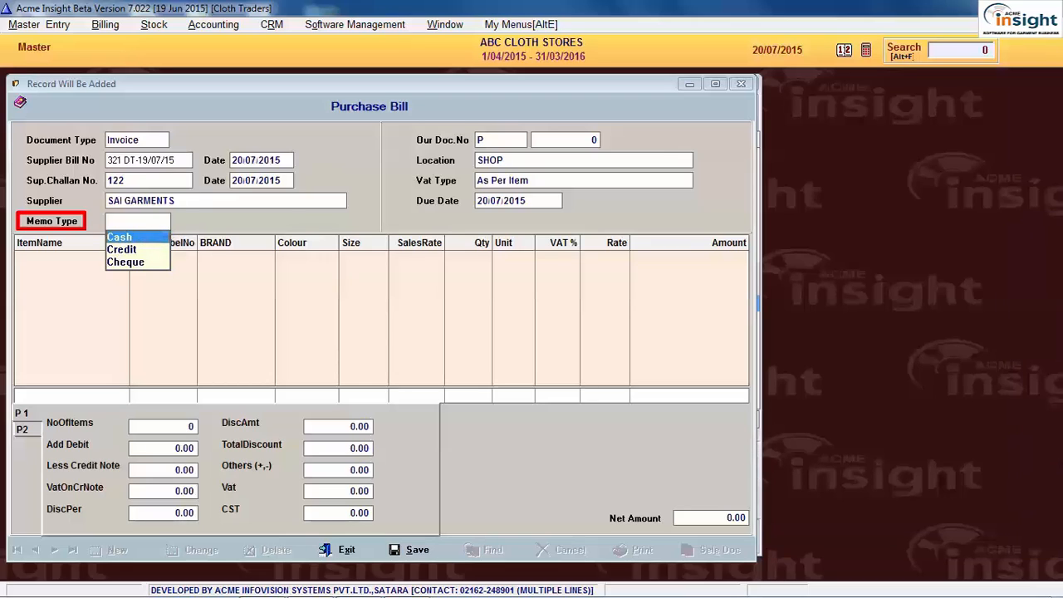
key(Down)
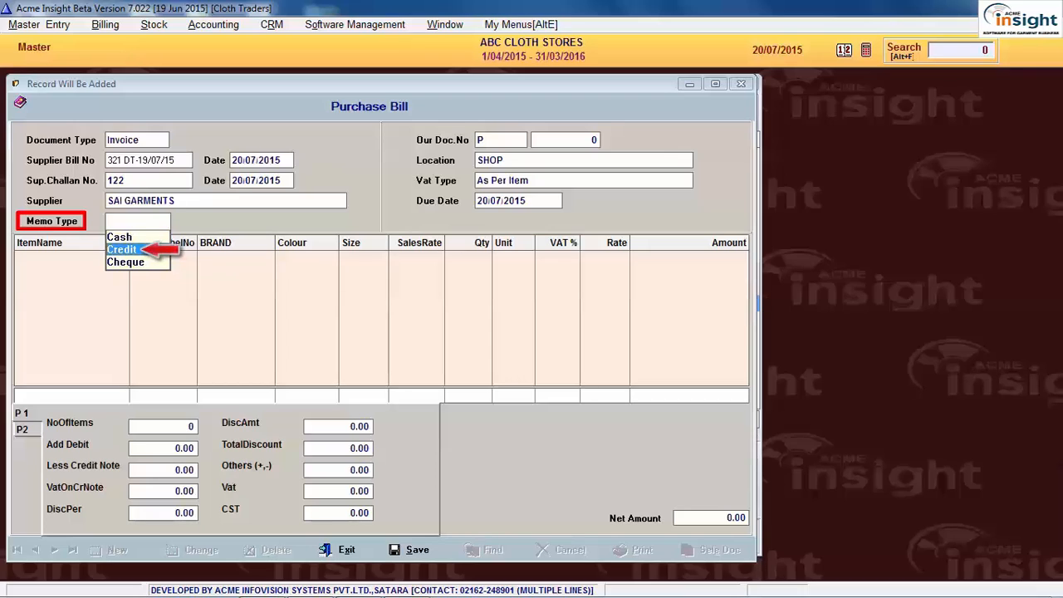
key(Down)
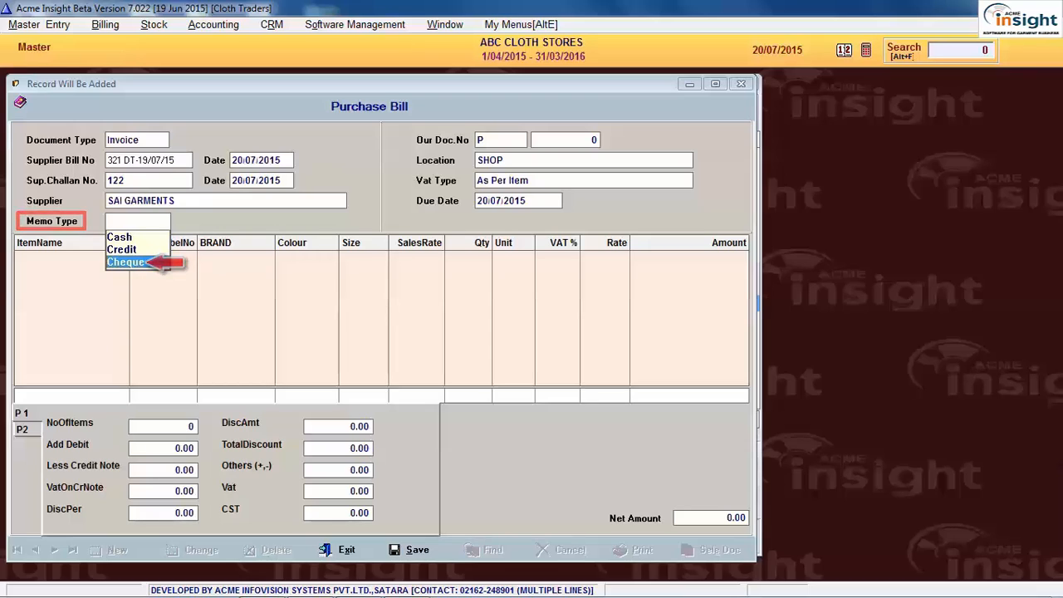
key(Up)
key(Return)
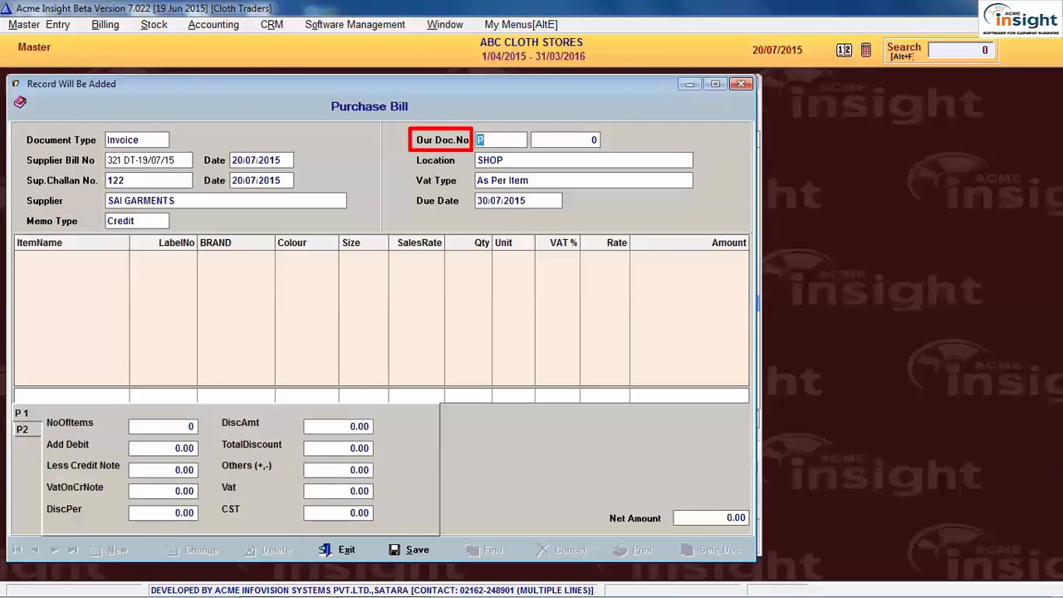
key(Return)
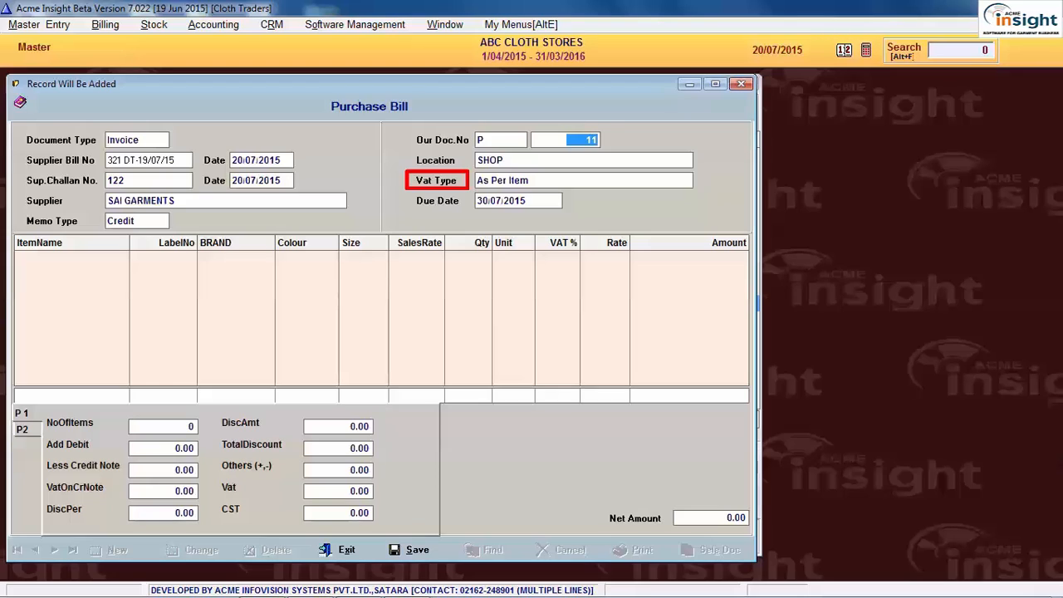
click(566, 180)
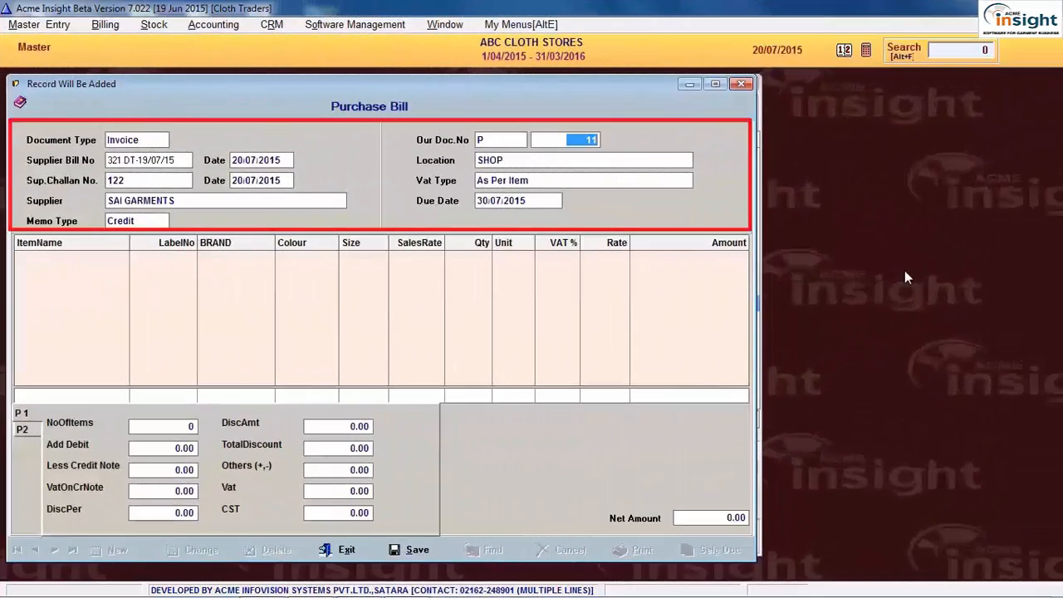
Begin the bill's first item line and choose SHIRTING from the item list
key(Return)
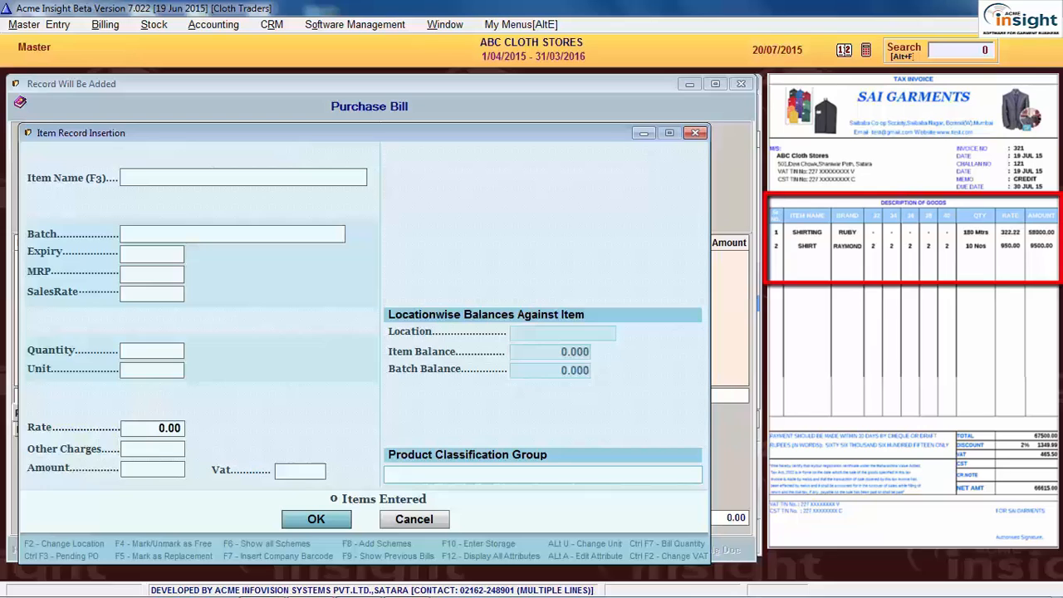
key(F3)
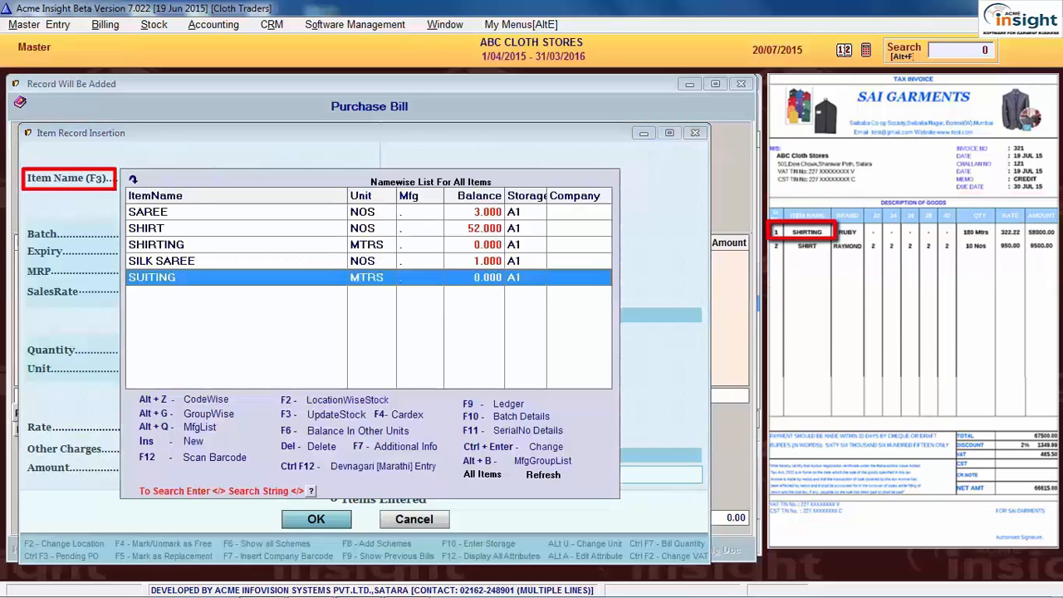
text(SH)
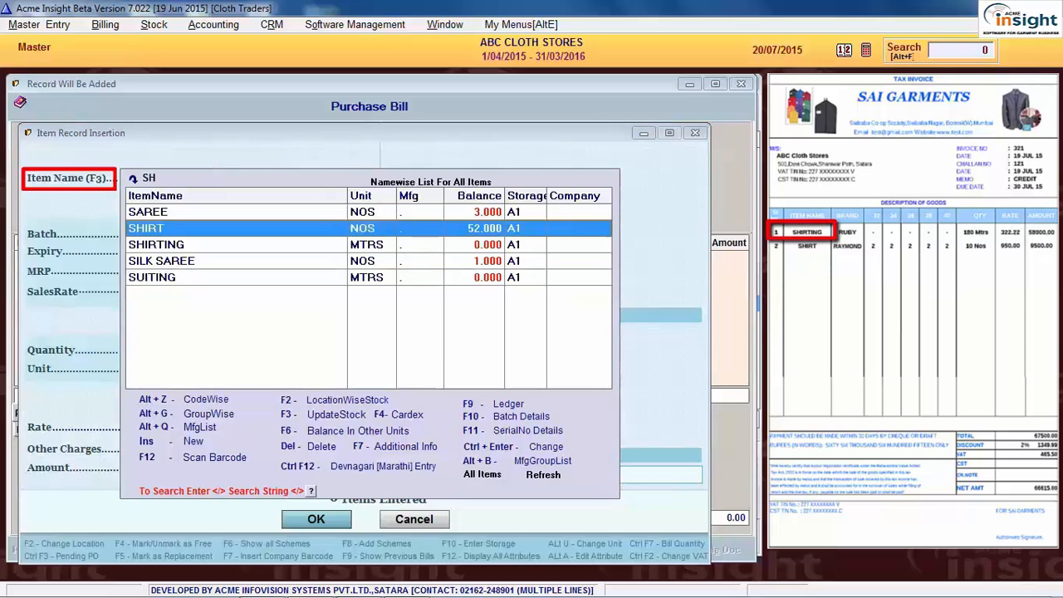
text(IRT)
key(Down)
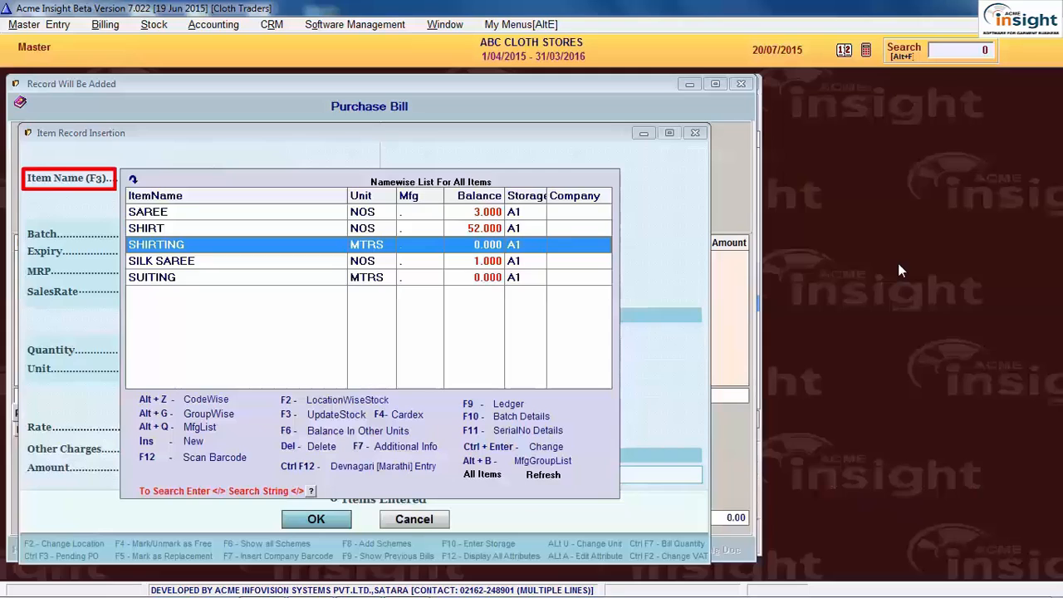
key(Return)
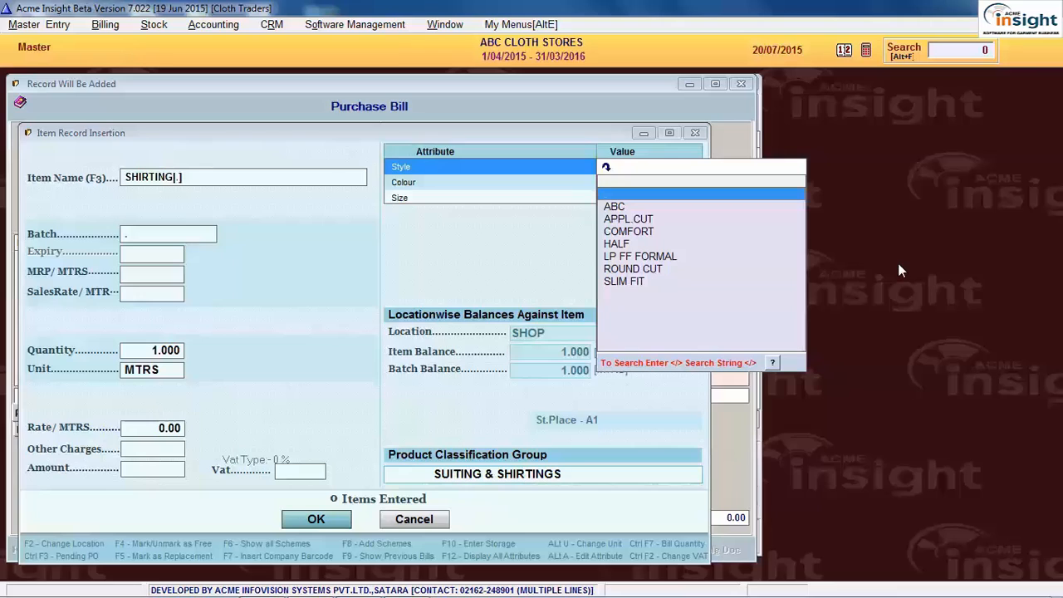
Set the shirting item's colour to BLUE and brand to RUBY, leaving style and size unspecified
key(Return)
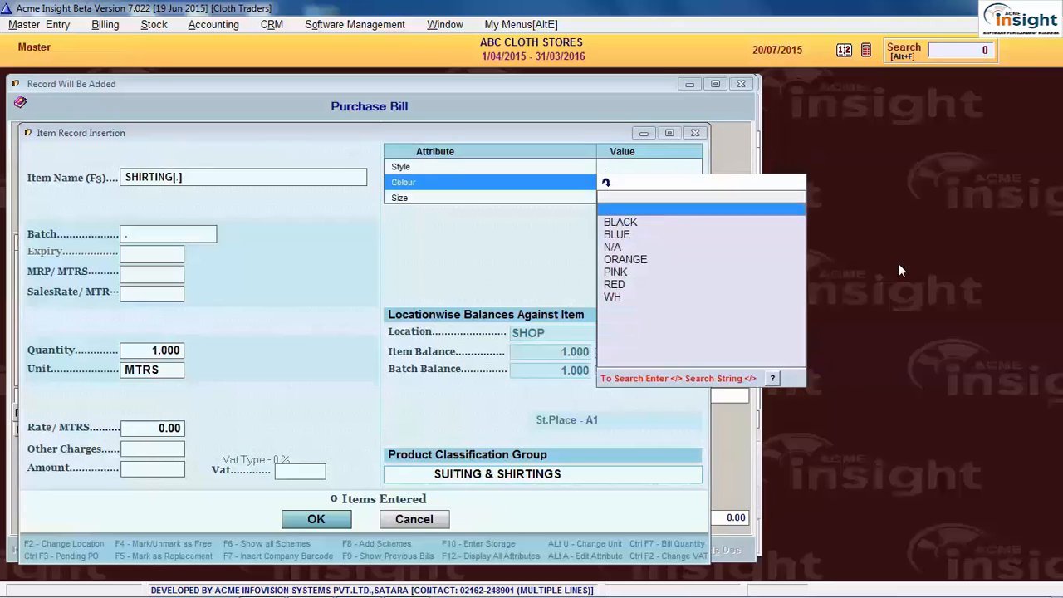
key(Down)
key(Down)
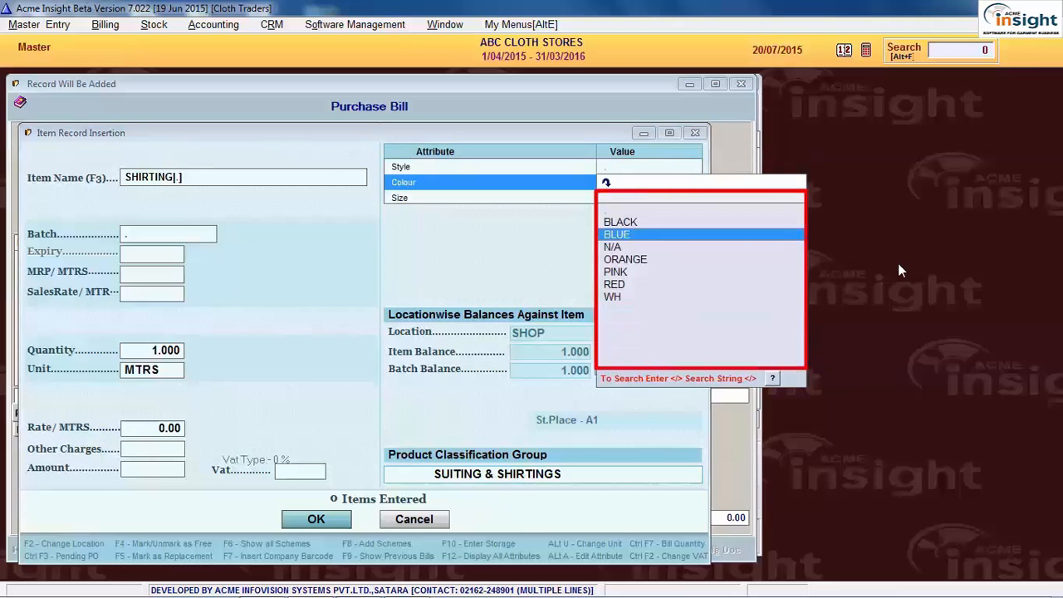
key(Return)
key(Return)
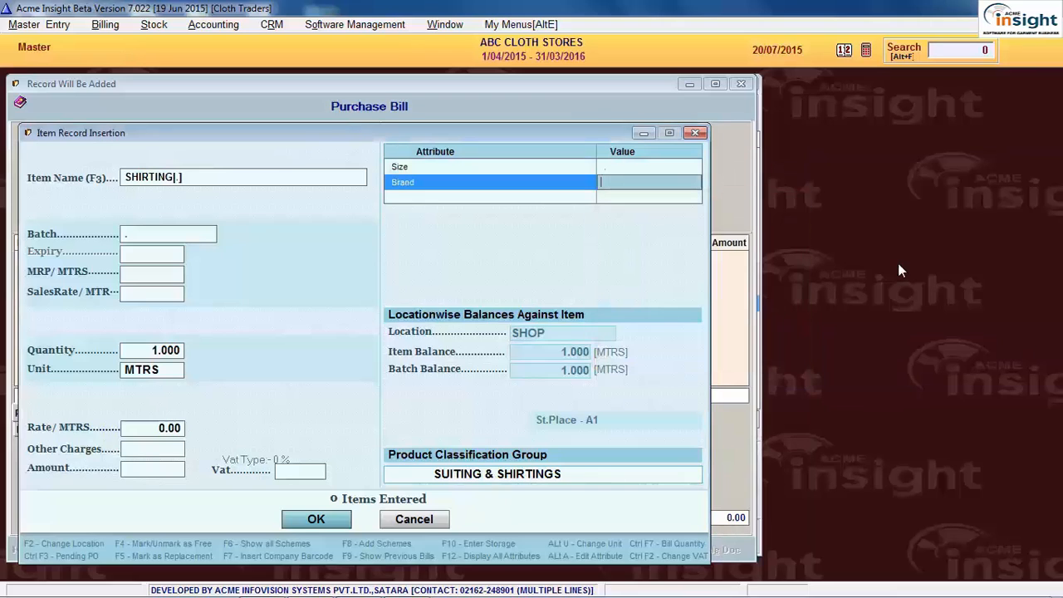
text(RUBY)
key(Return)
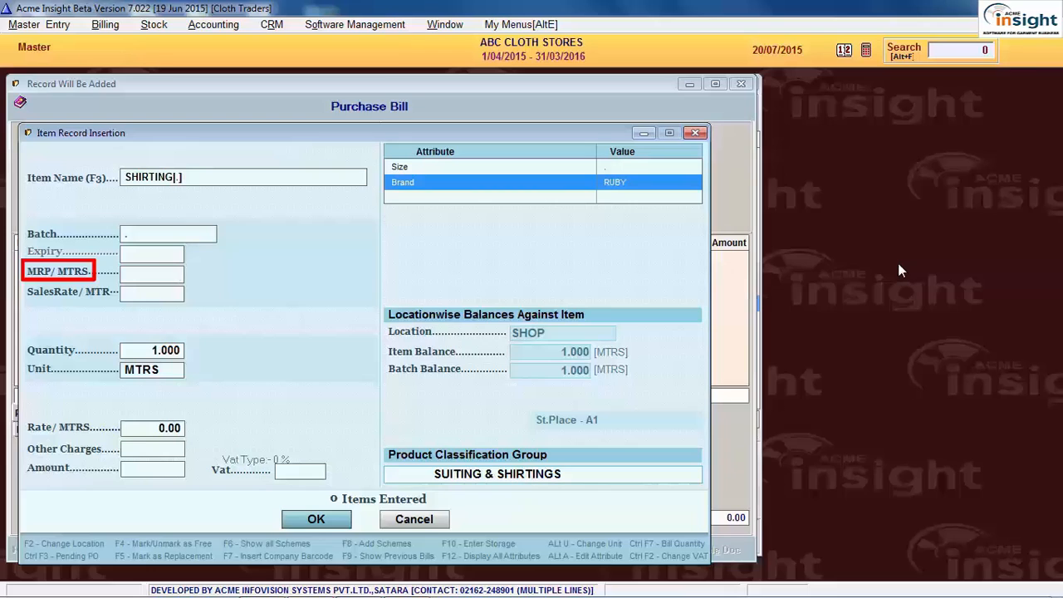
Enter an MRP of 450, a quantity of 180 metres and a purchase rate of 325 for the shirting item
text(450)
key(Return)
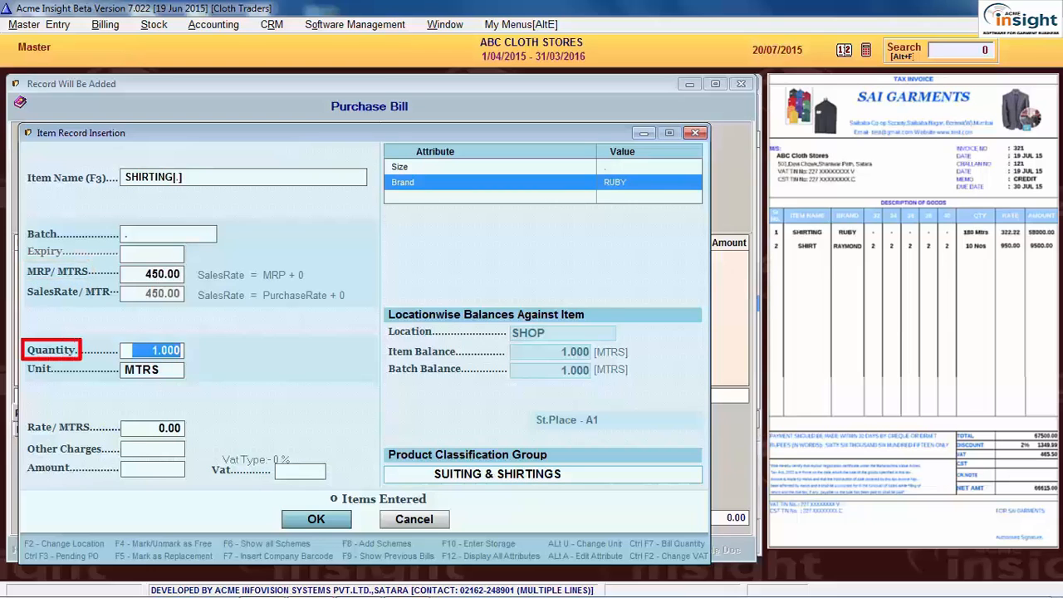
text(180)
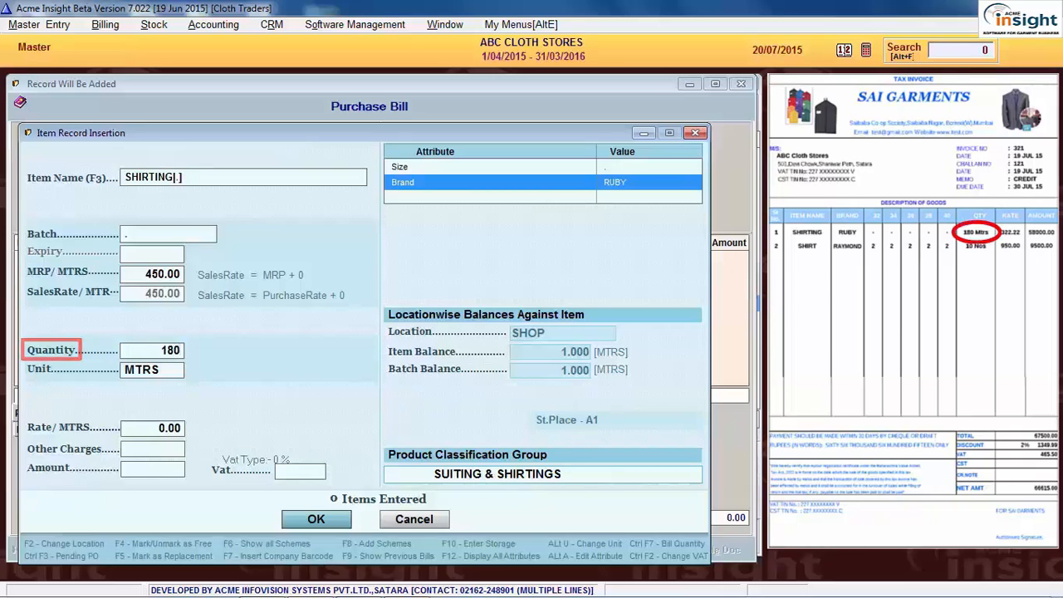
key(Return)
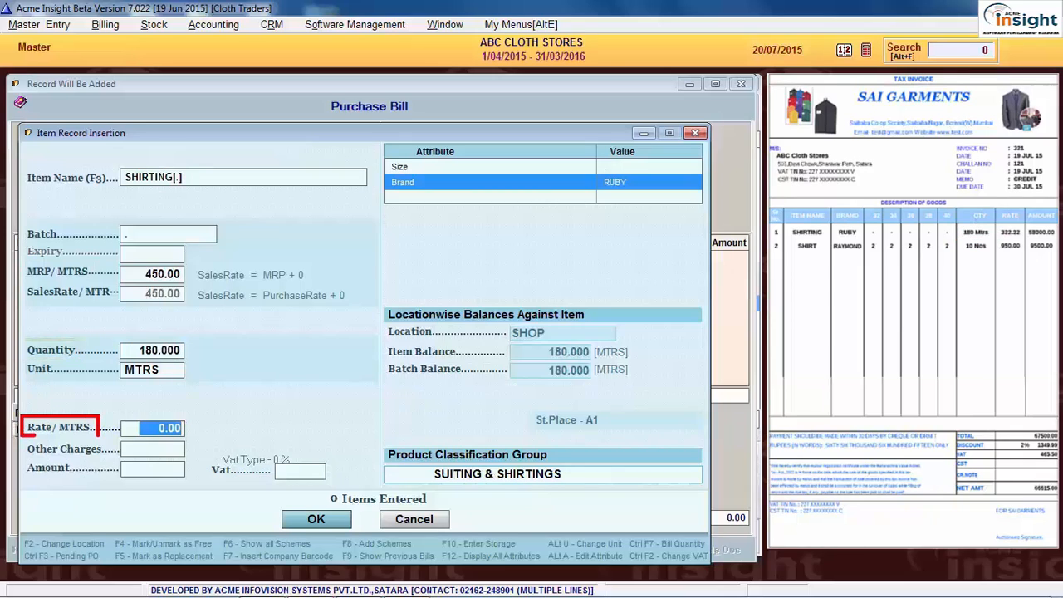
text(325)
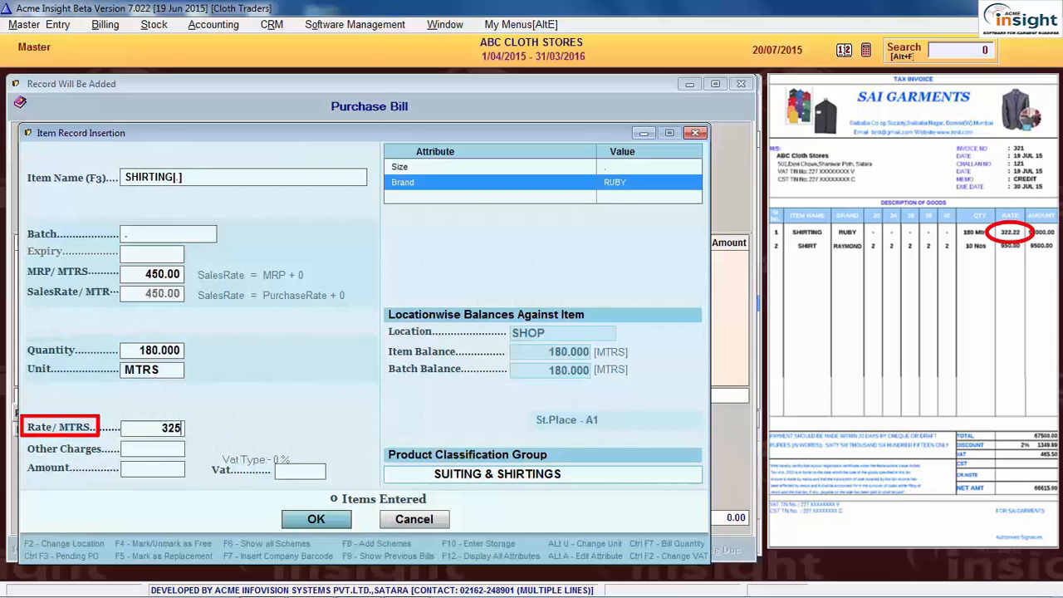
key(Return)
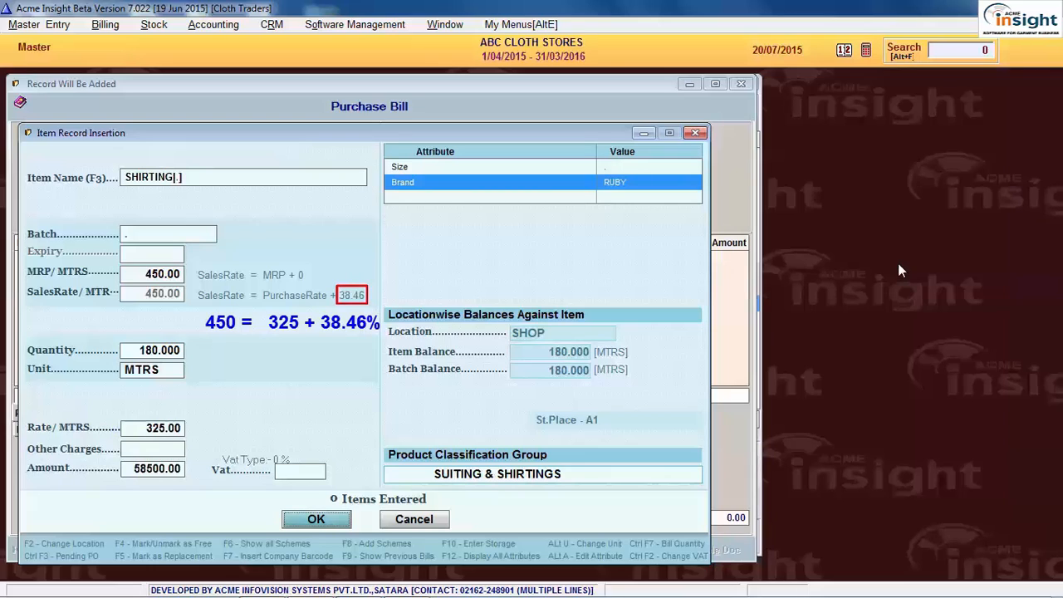
Set the shirting line's amount to 58000
click(130, 473)
text(580)
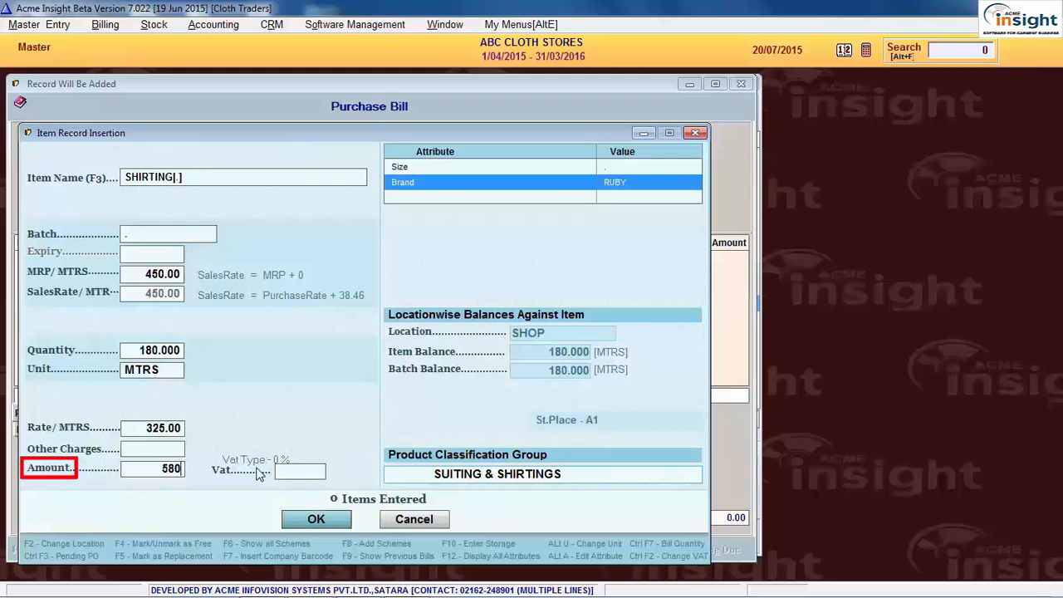
text(00)
key(Return)
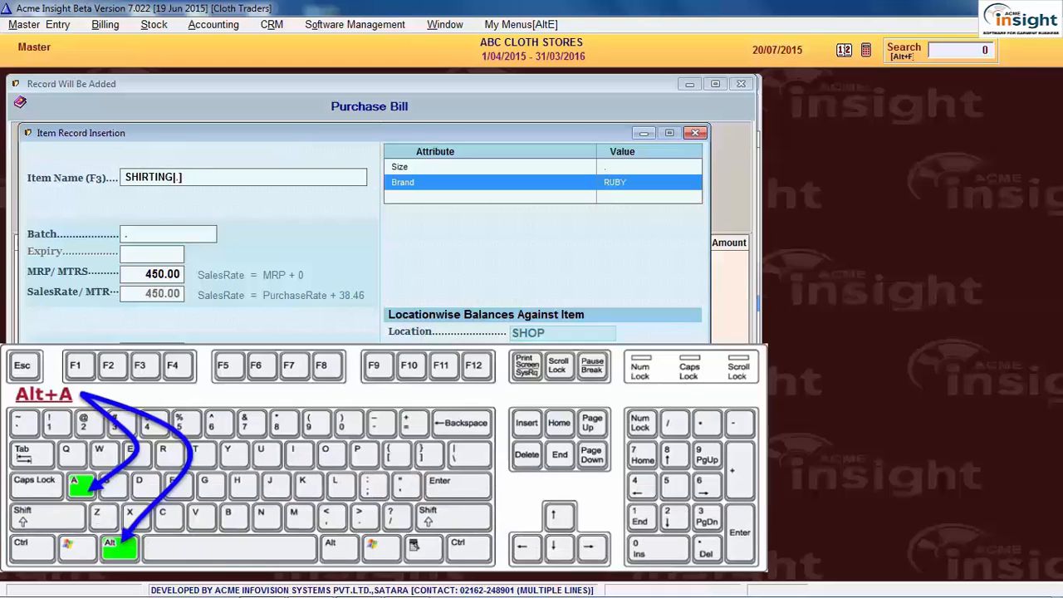
Display all attributes of the shirting item to check style, colour, size and brand, and close the details
key(alt+a)
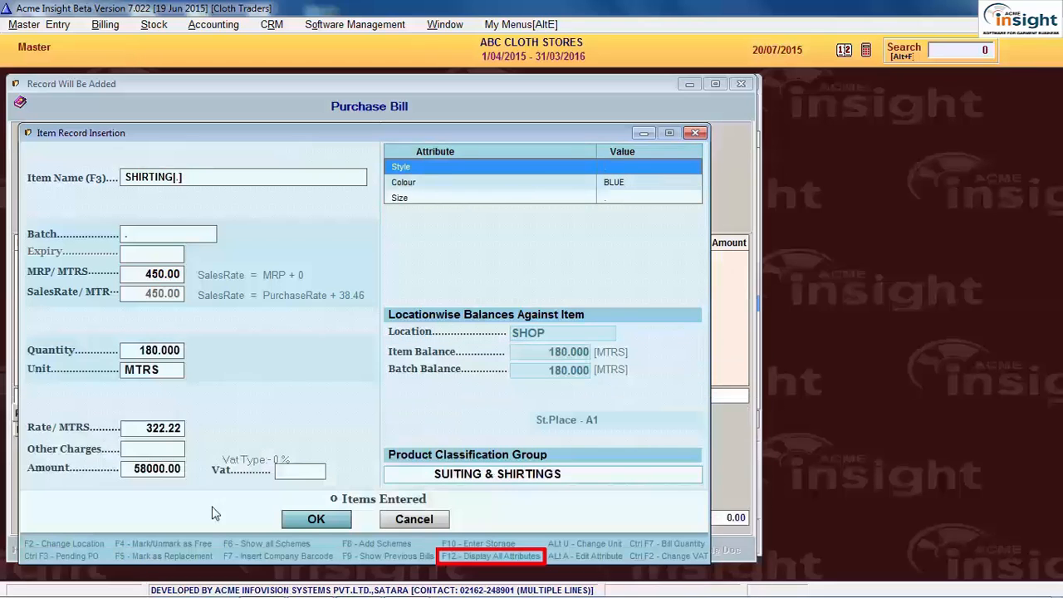
key(F12)
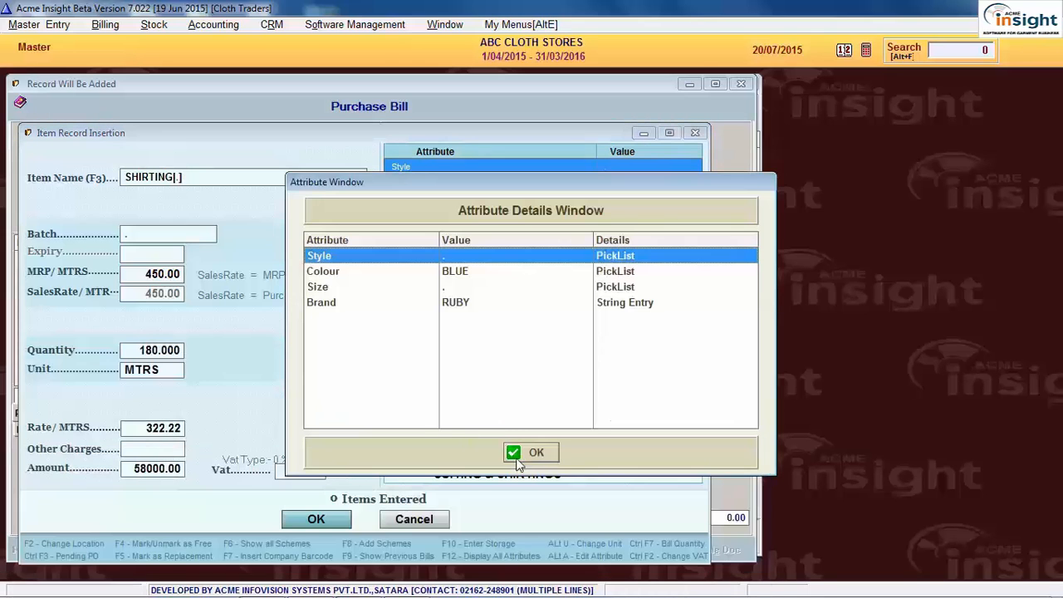
click(518, 452)
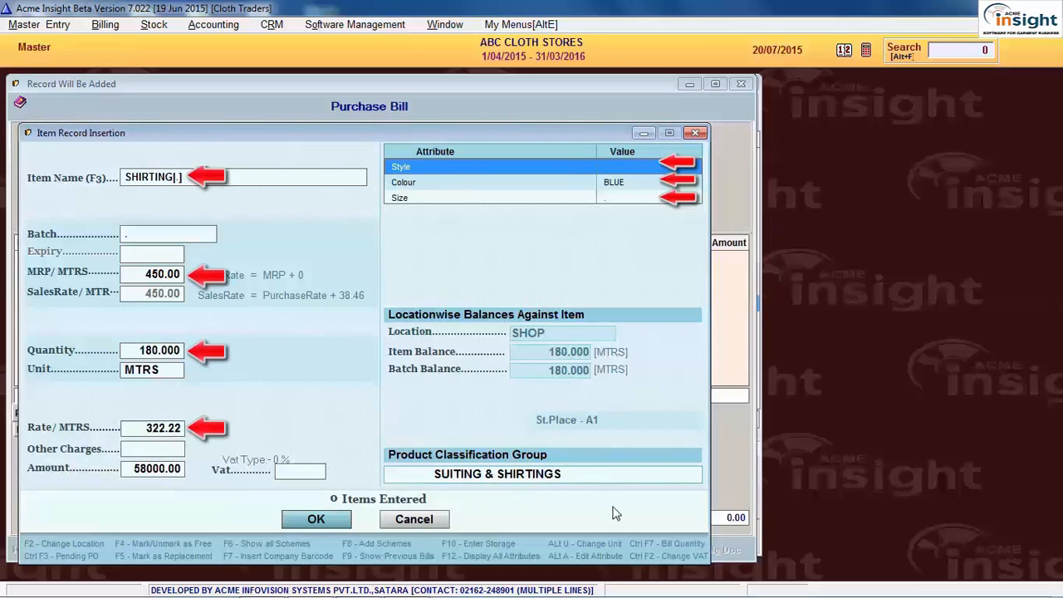
Save the shirting line to the purchase bill and leave the blank entry form that follows
click(317, 519)
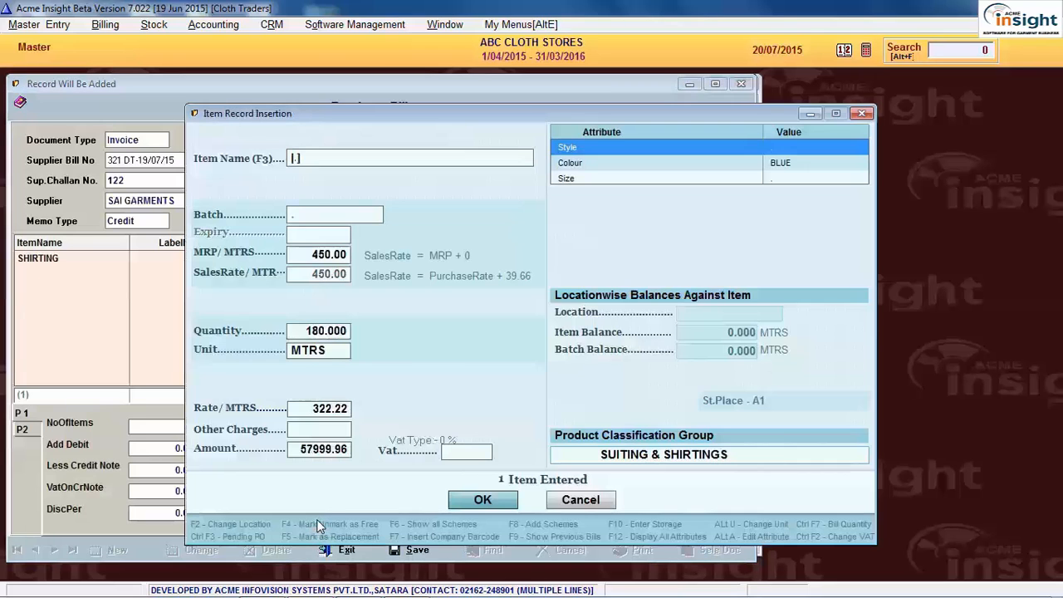
drag(502, 115, 376, 111)
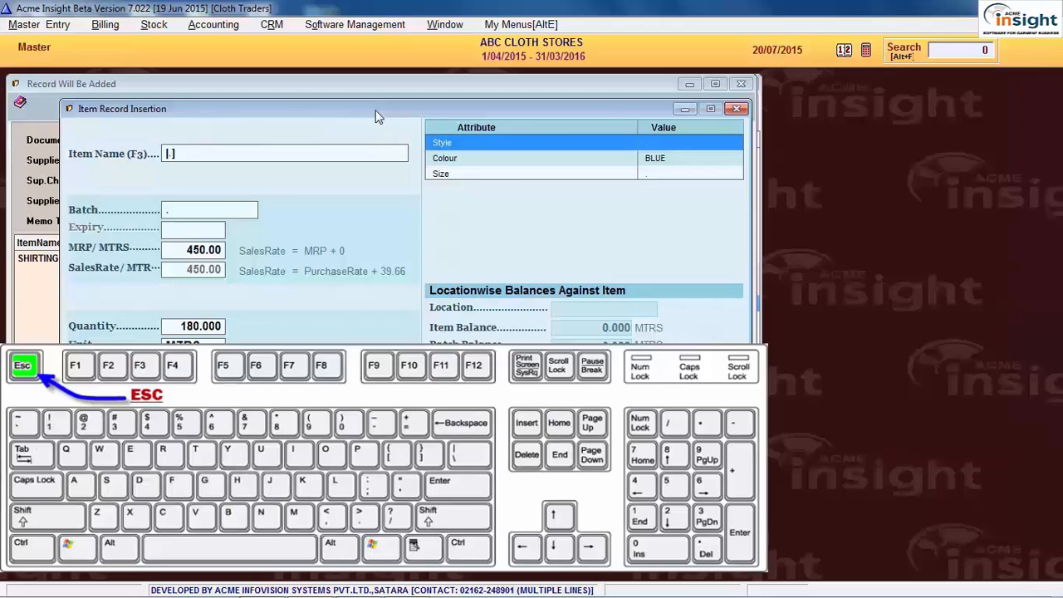
key(Escape)
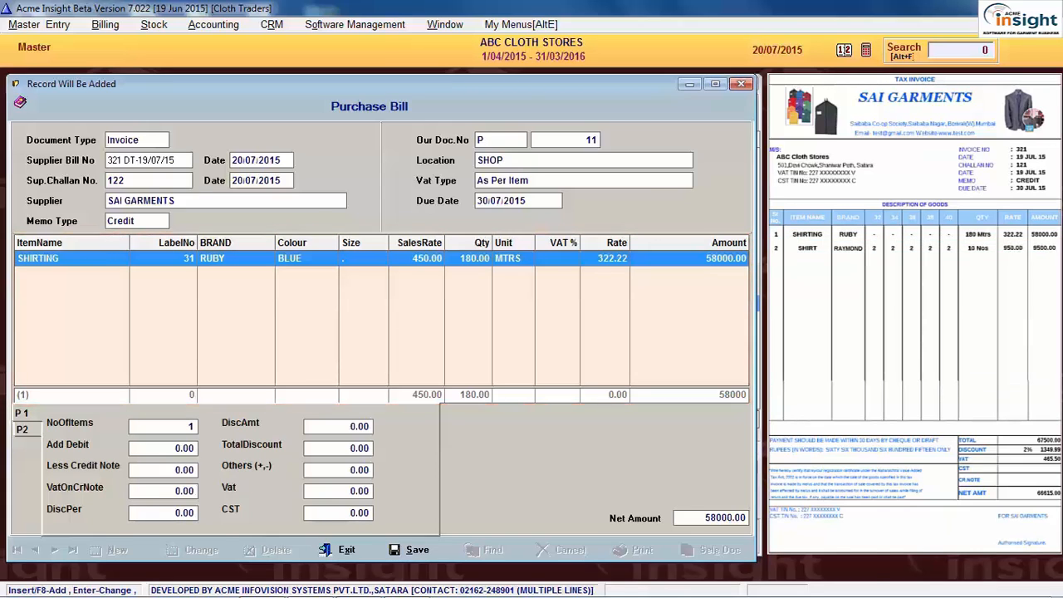
Begin a second item line on the bill and choose SUITING from the item list
key(Insert)
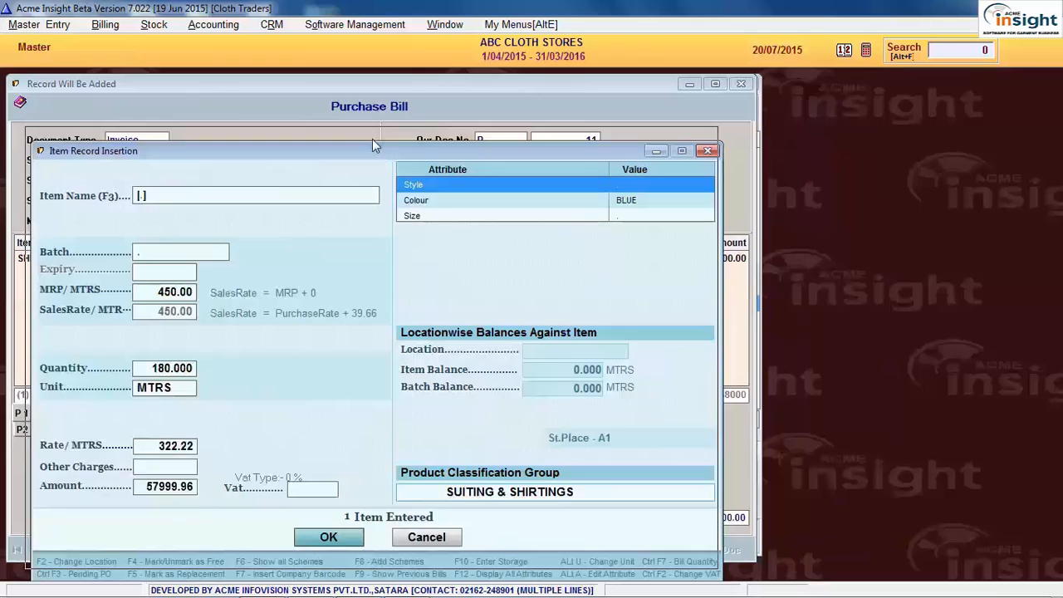
drag(378, 153, 372, 138)
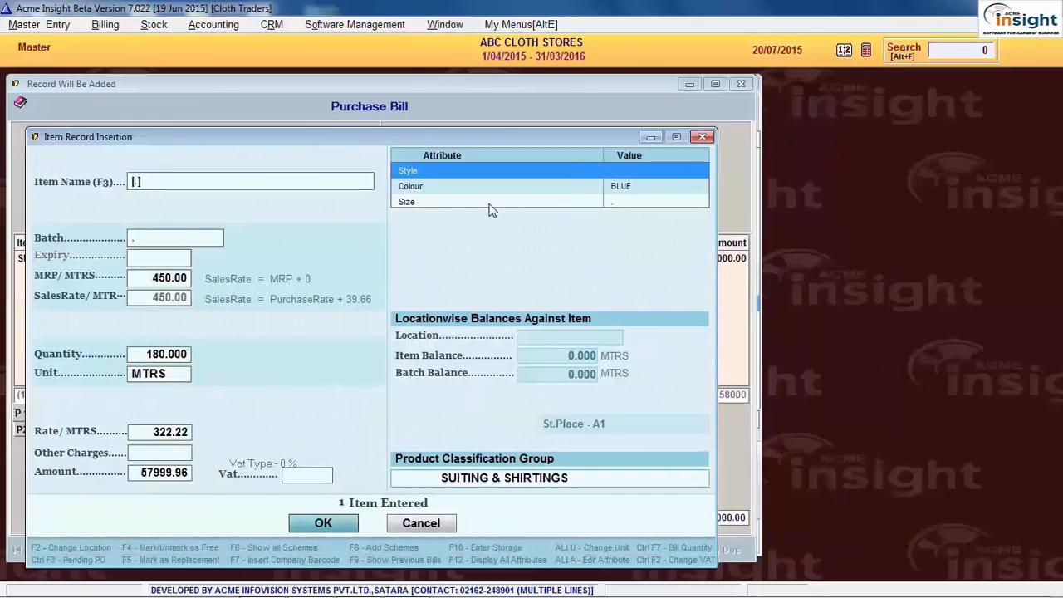
text(SHIRTING)
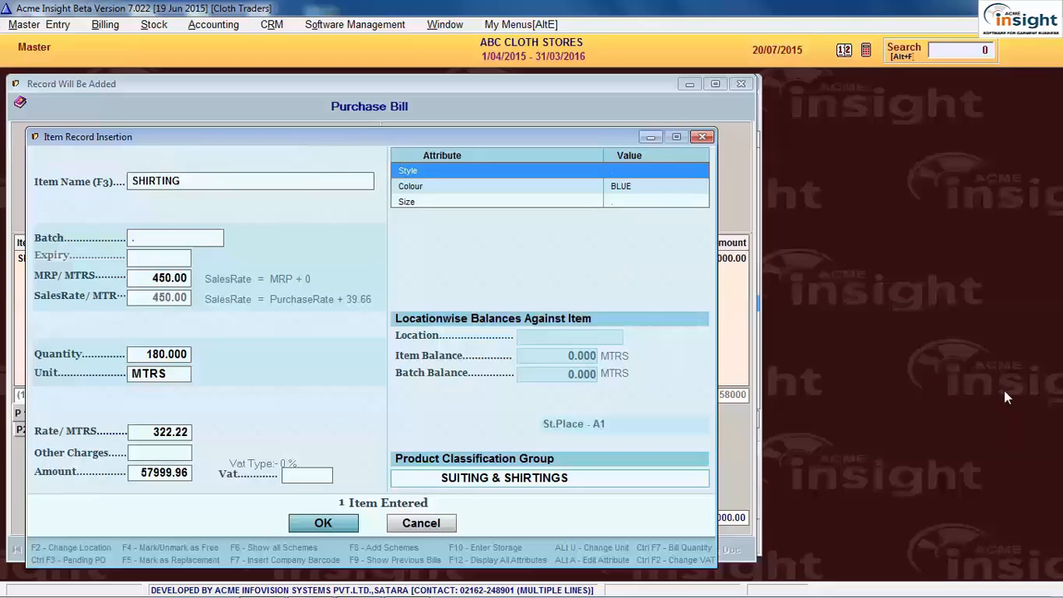
key(F3)
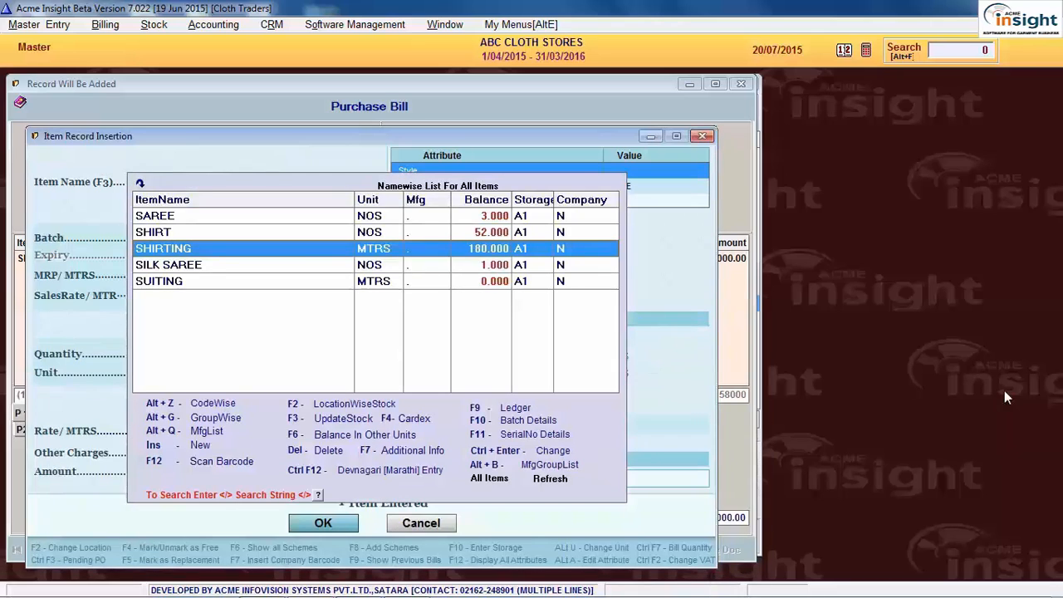
key(Down)
key(Down)
key(Return)
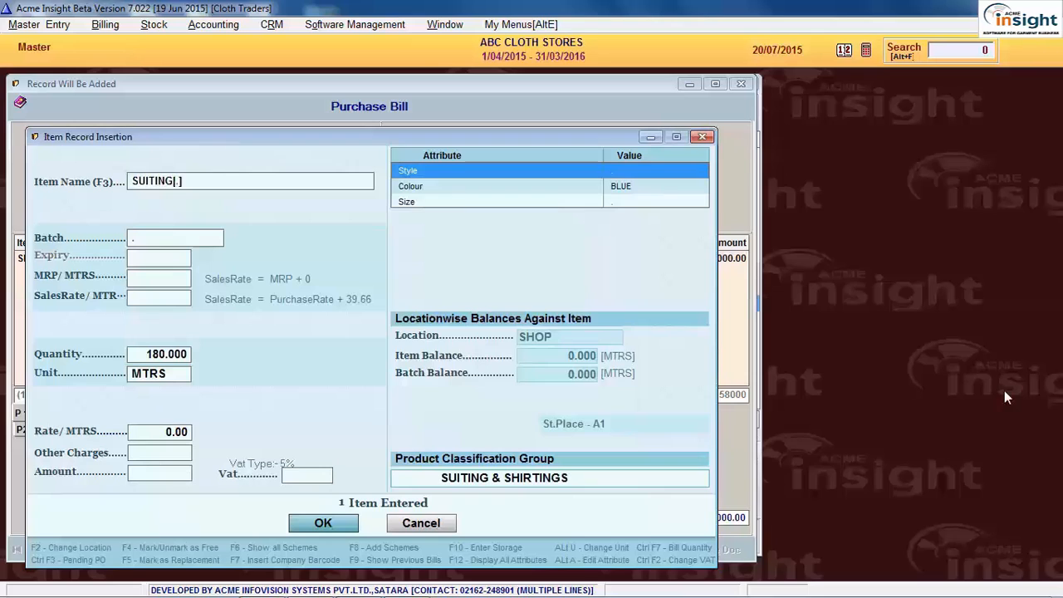
Complete and save the suiting line with colour BLUE, brand RUBY, no size, MRP 400, quantity 180 metres and rate 300
key(Return)
key(Return)
key(Return)
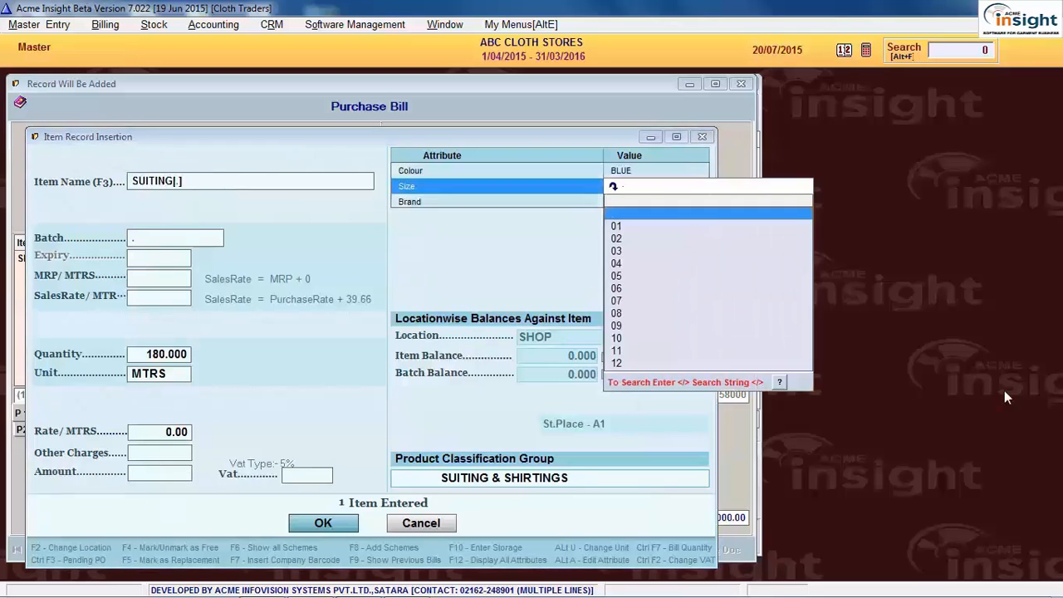
key(Return)
key(Return)
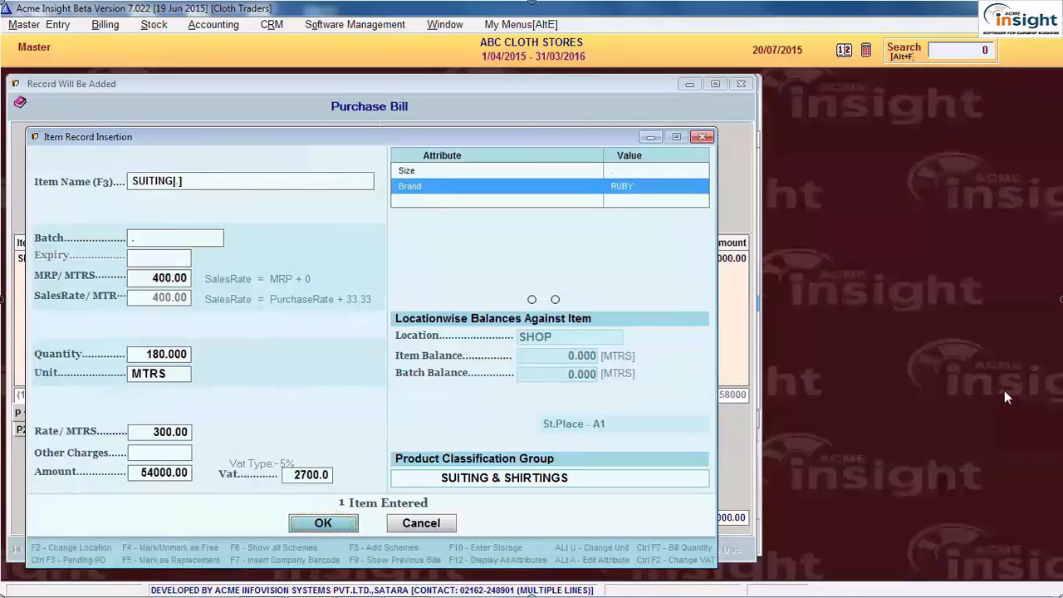
key(Return)
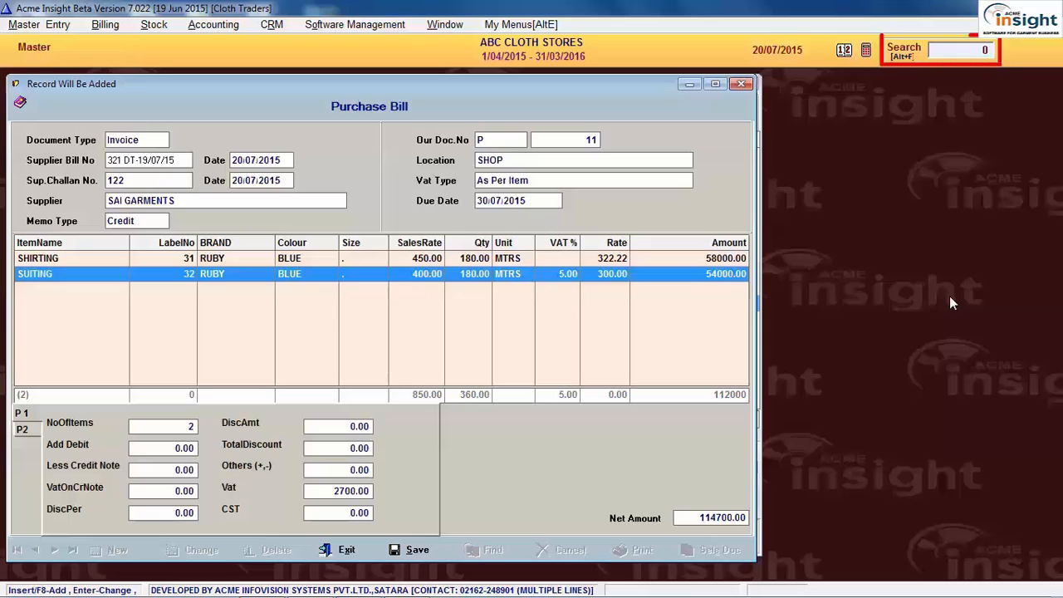
Open the Size Or Attributewise Purchase Entry field, number 930, of ProductMaster (master ID 4005) for selective editing
key(alt+f)
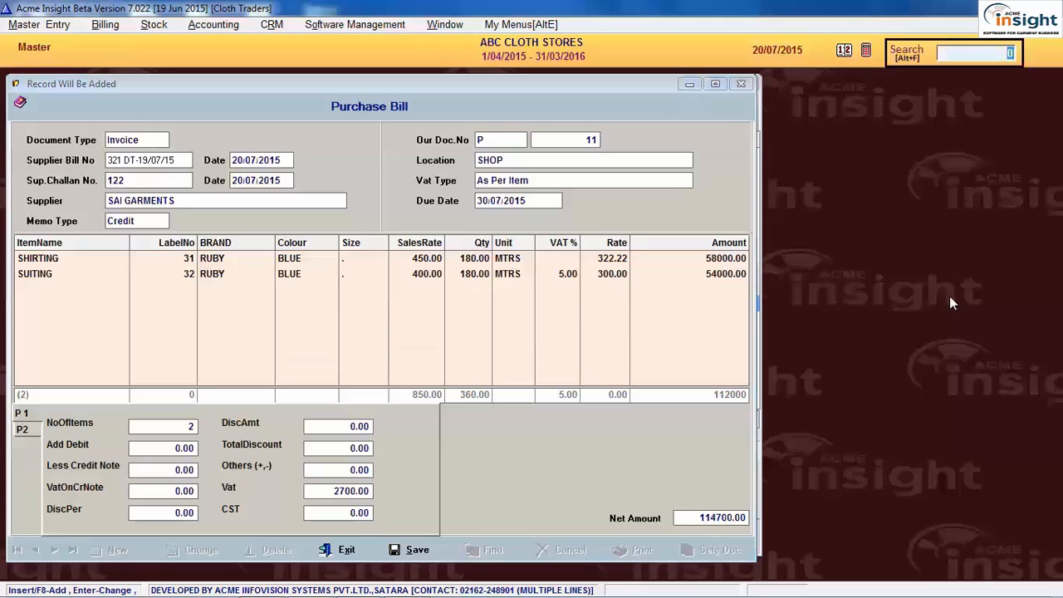
key(Return)
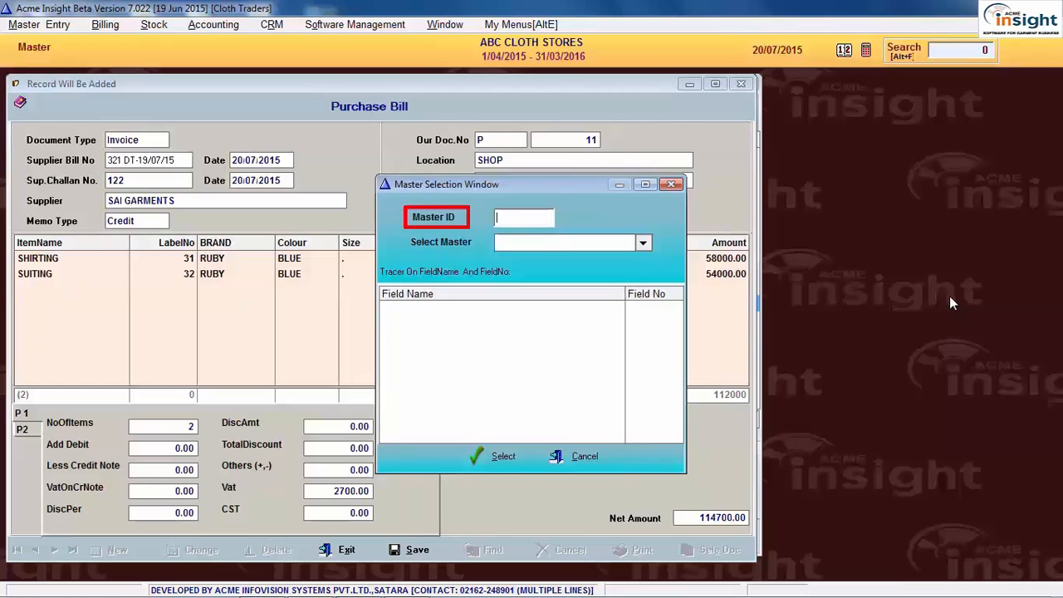
text(4005)
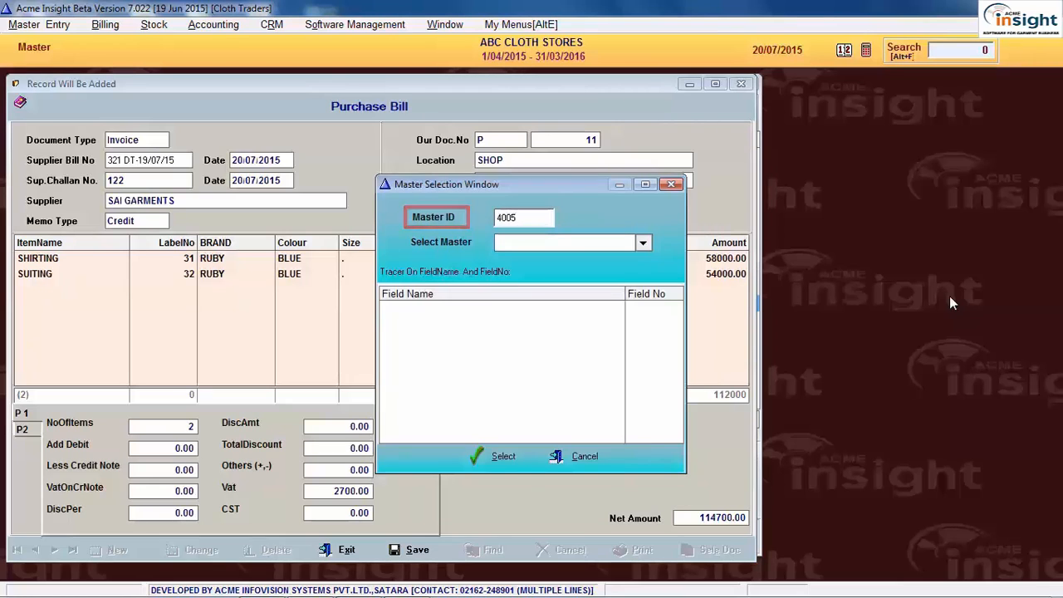
key(Return)
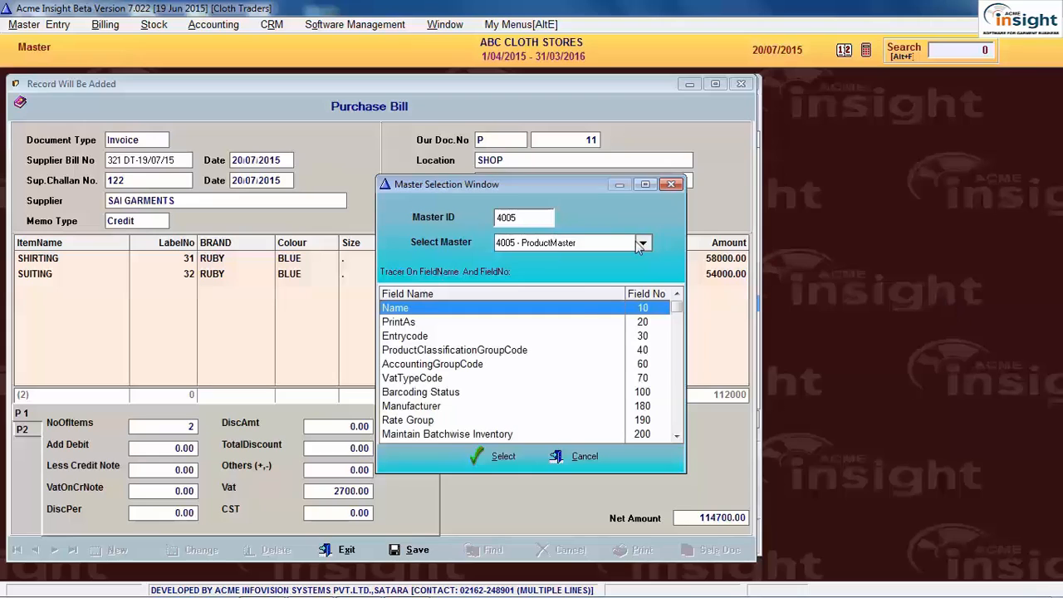
click(643, 243)
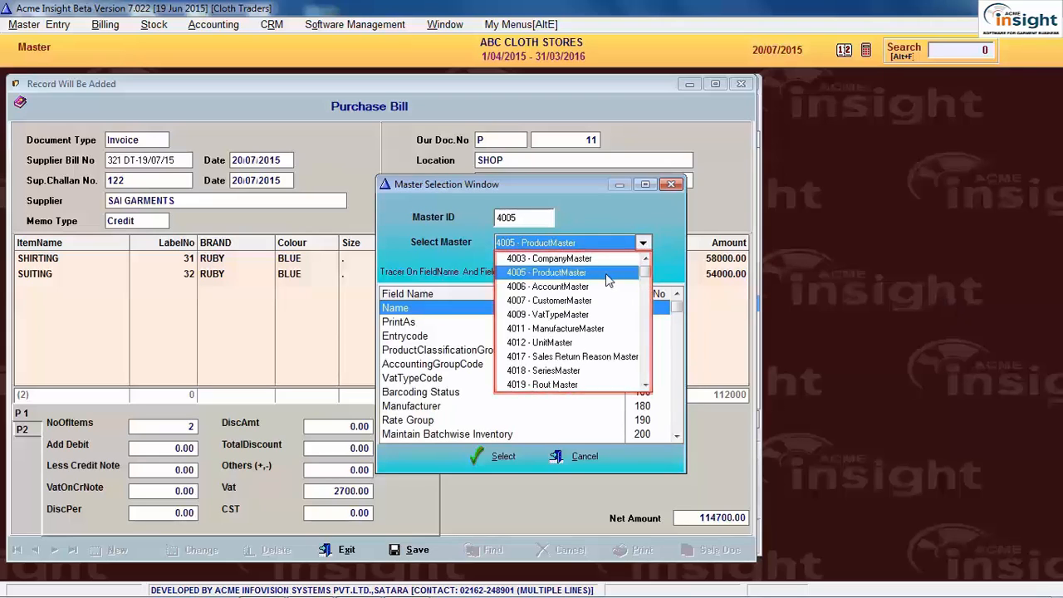
click(606, 274)
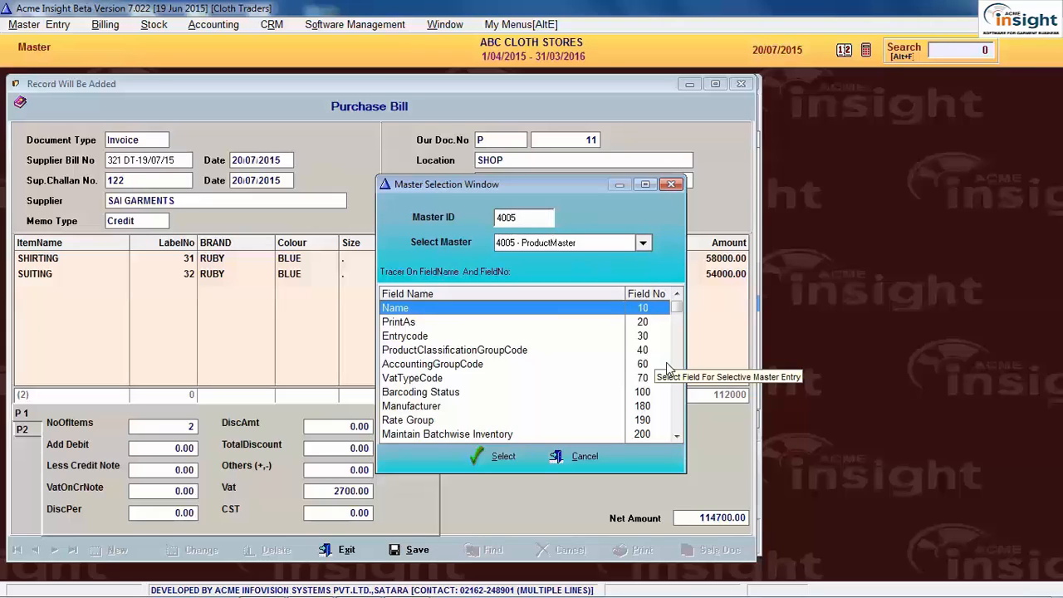
text(930)
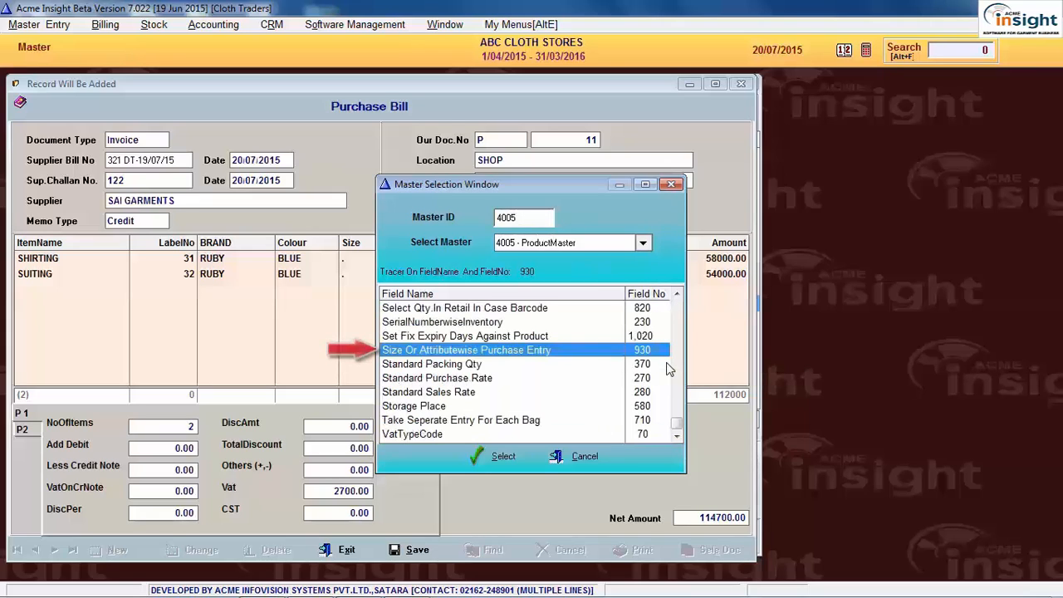
double_click(583, 355)
click(583, 356)
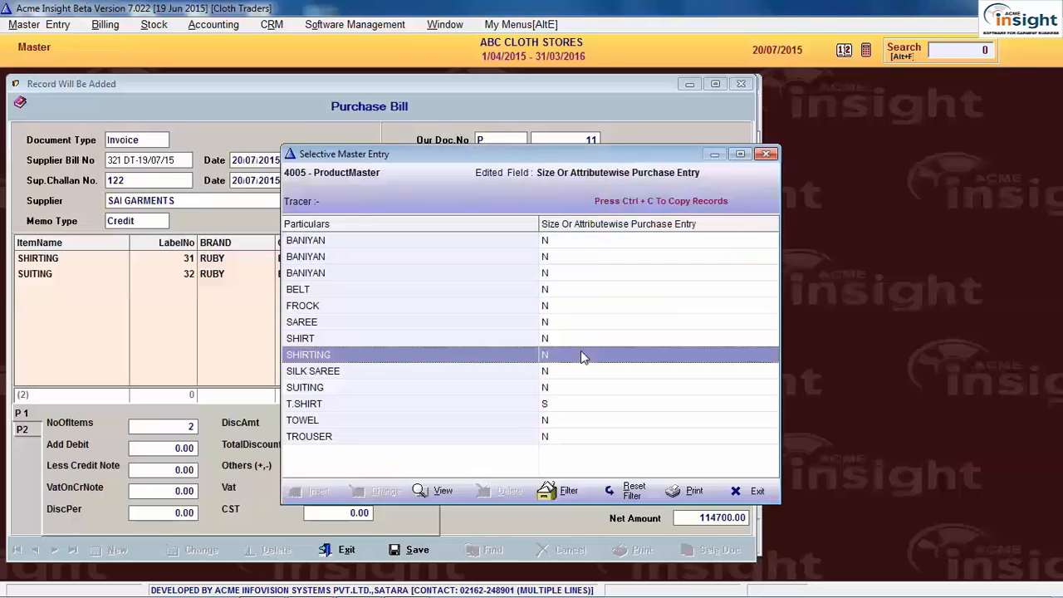
Set SHIRT's size or attributewise purchase entry to Sizewise and return to the purchase bill
click(599, 341)
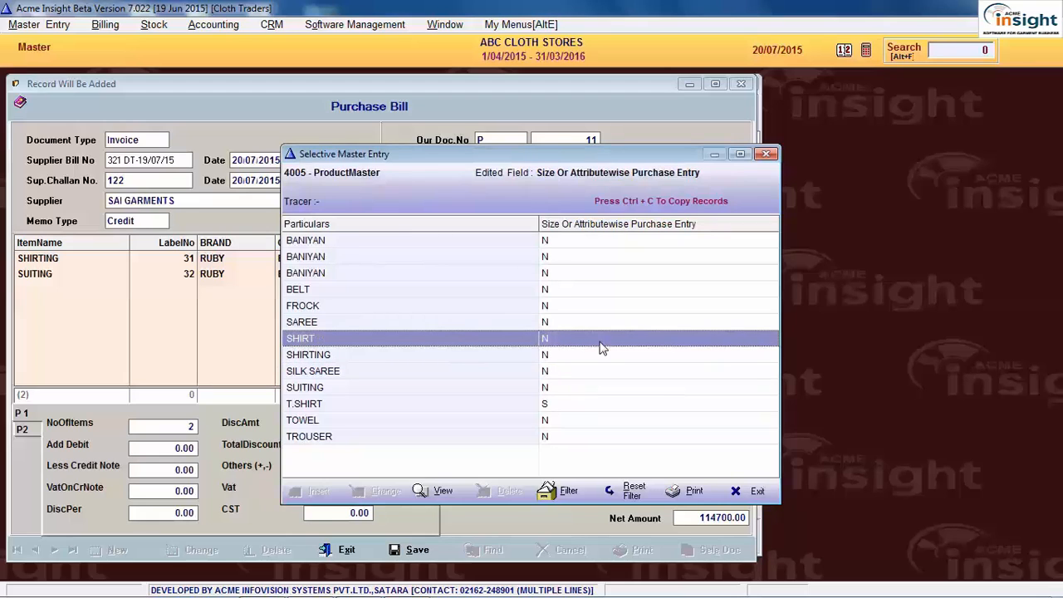
double_click(631, 335)
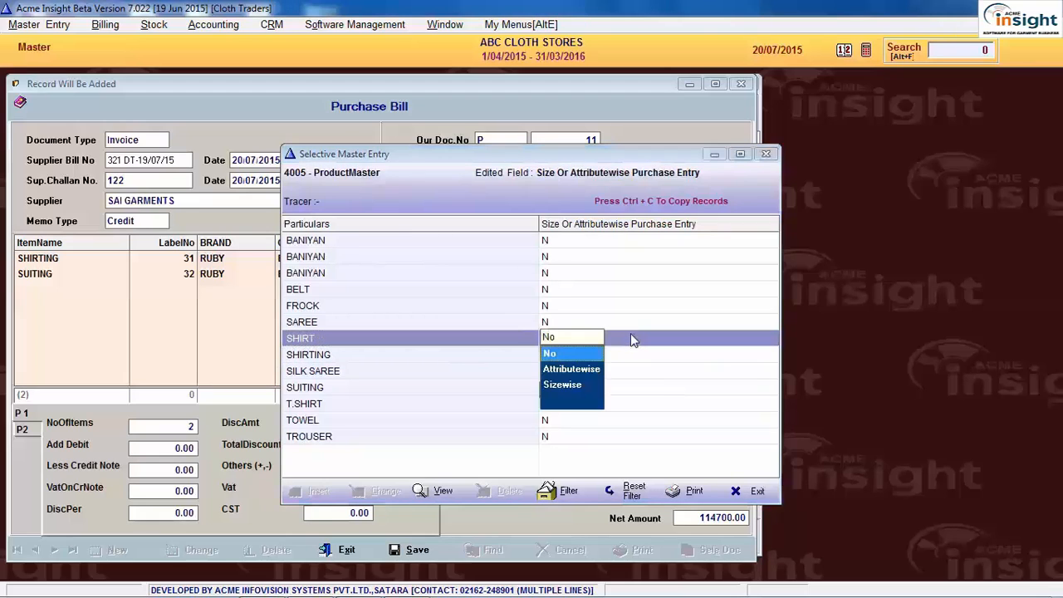
key(s)
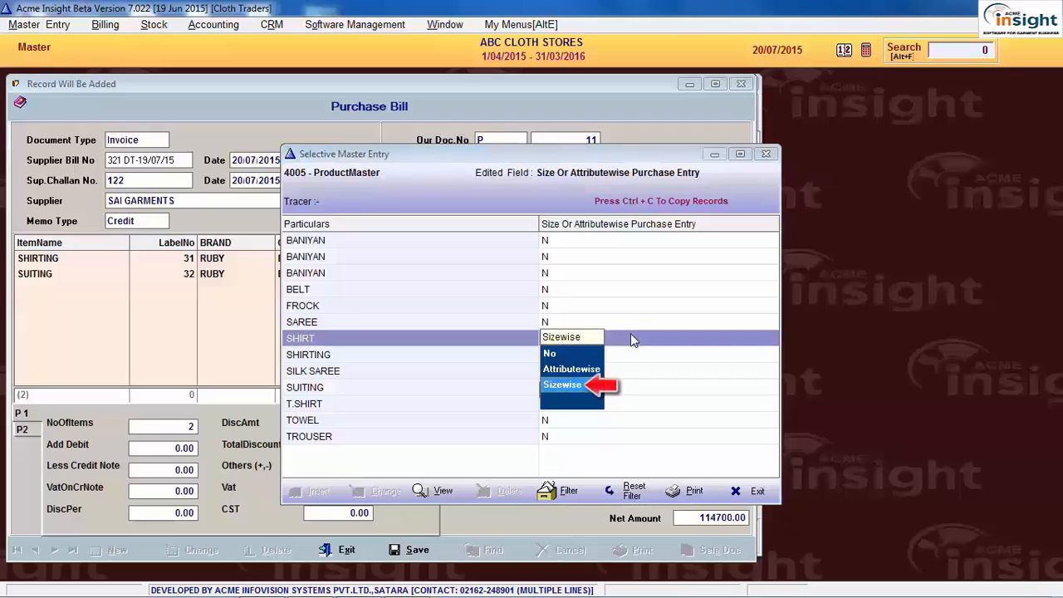
key(Return)
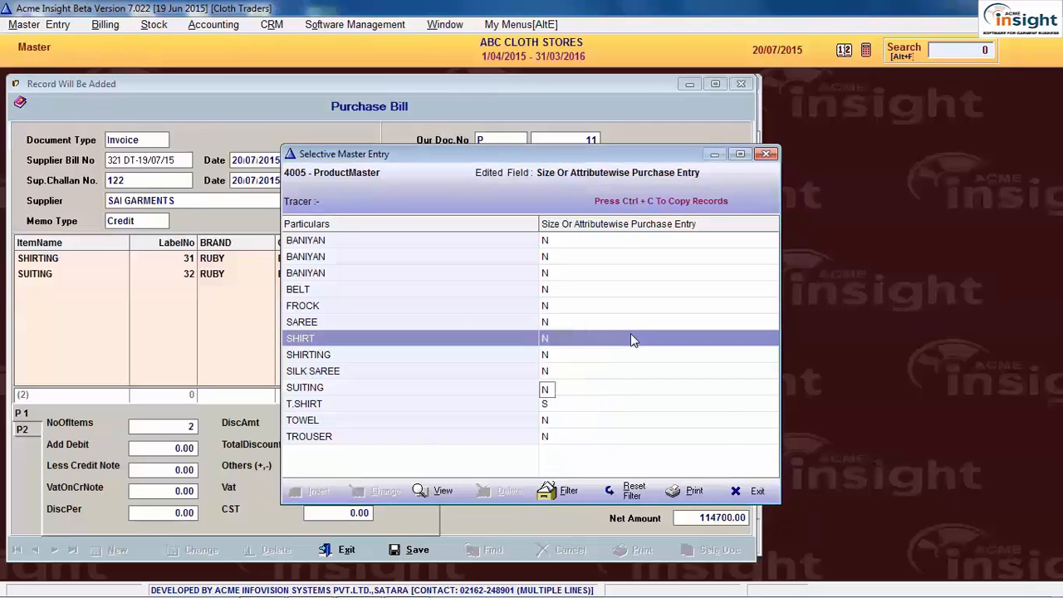
key(Down)
click(767, 153)
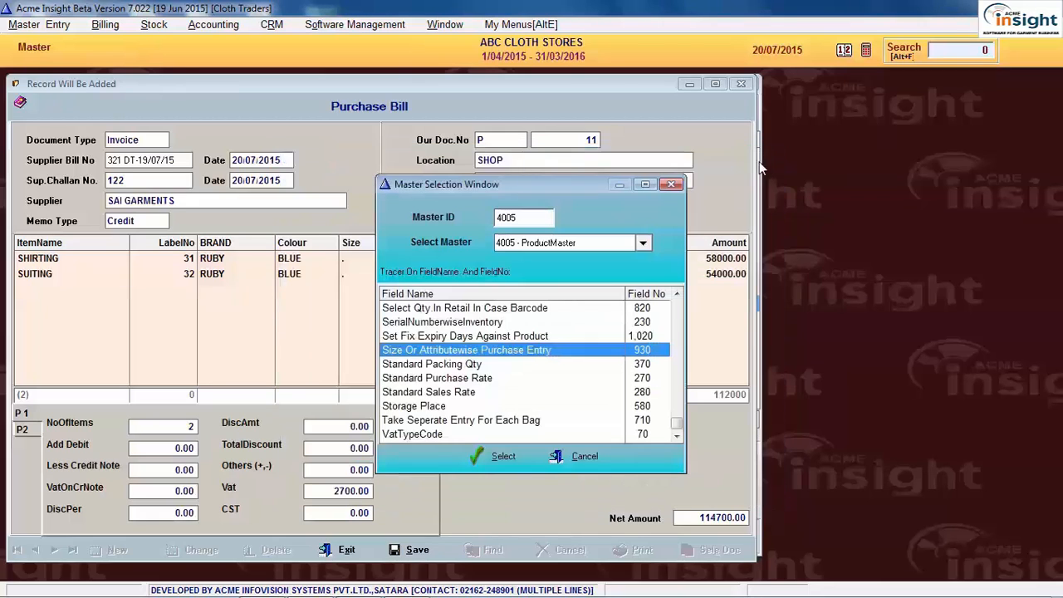
click(669, 185)
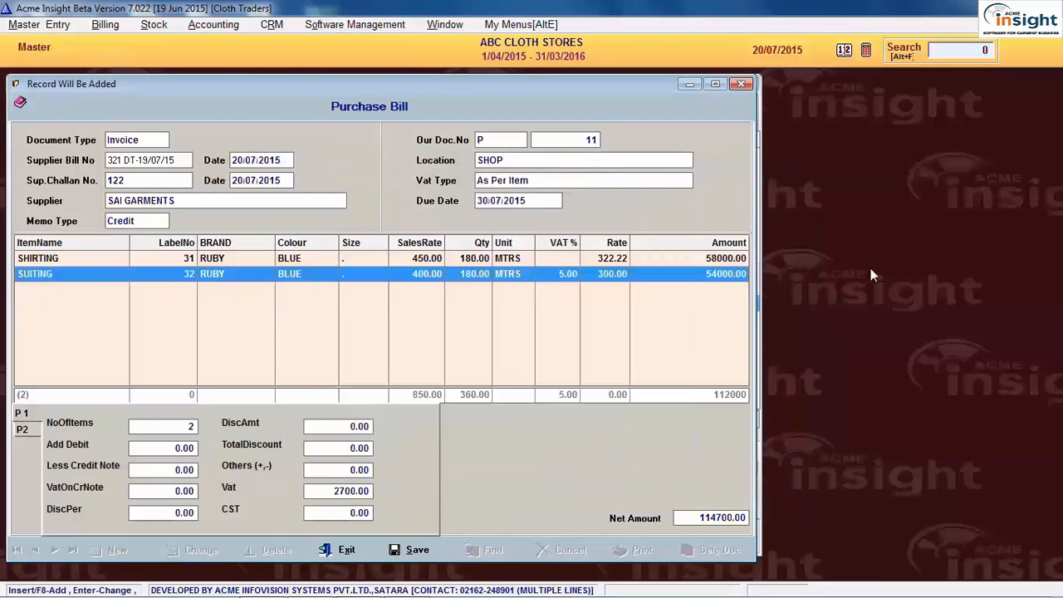
Open the item size details with search code 15 and select SHIRT as the item
key(alt+f)
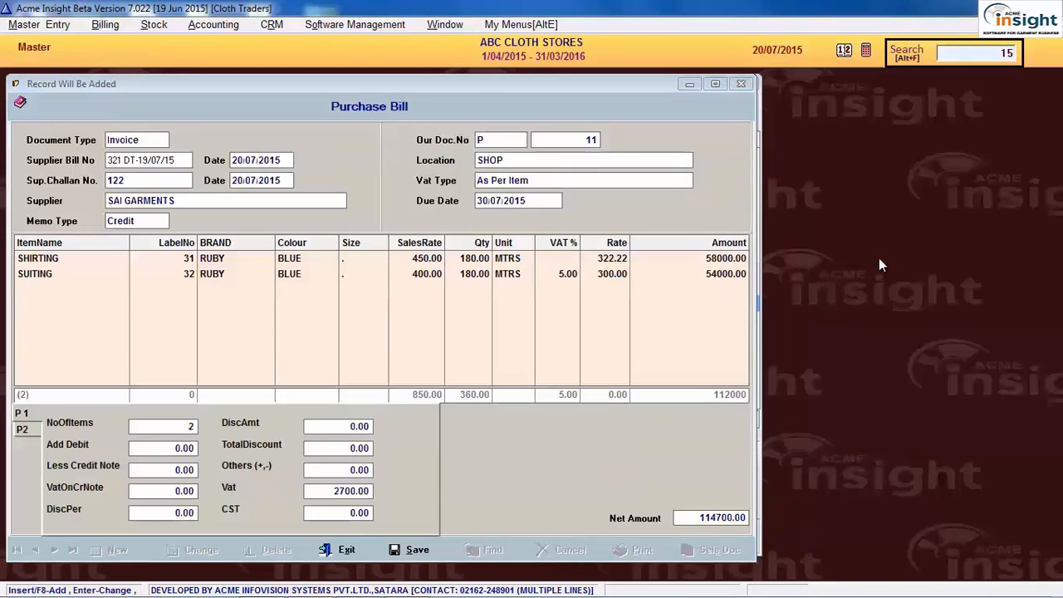
text(15)
key(Return)
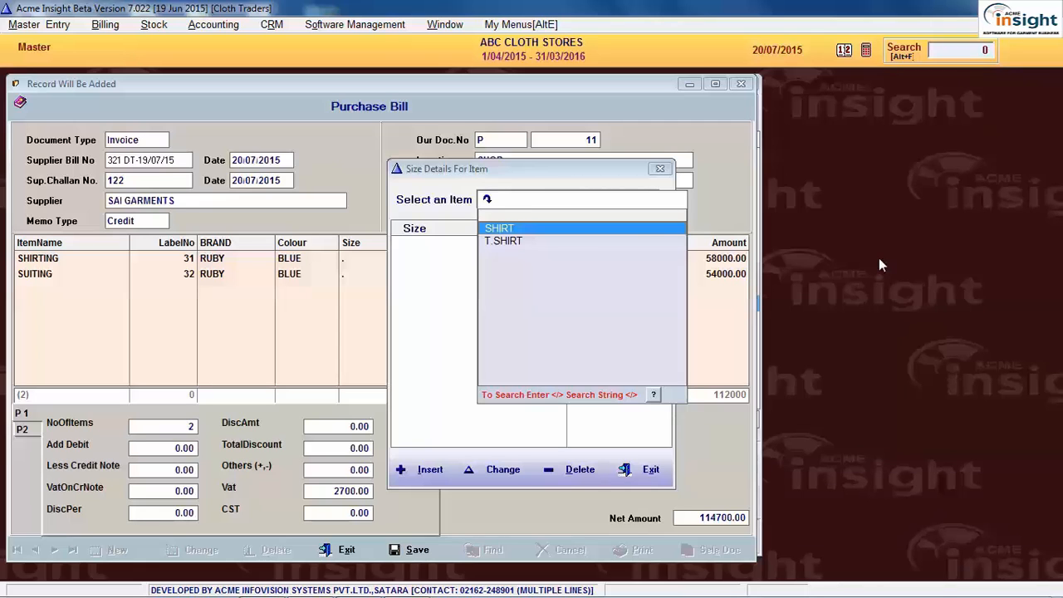
key(Return)
Add size 32 with price sequence number 1 to SHIRT's size details and save it
key(Insert)
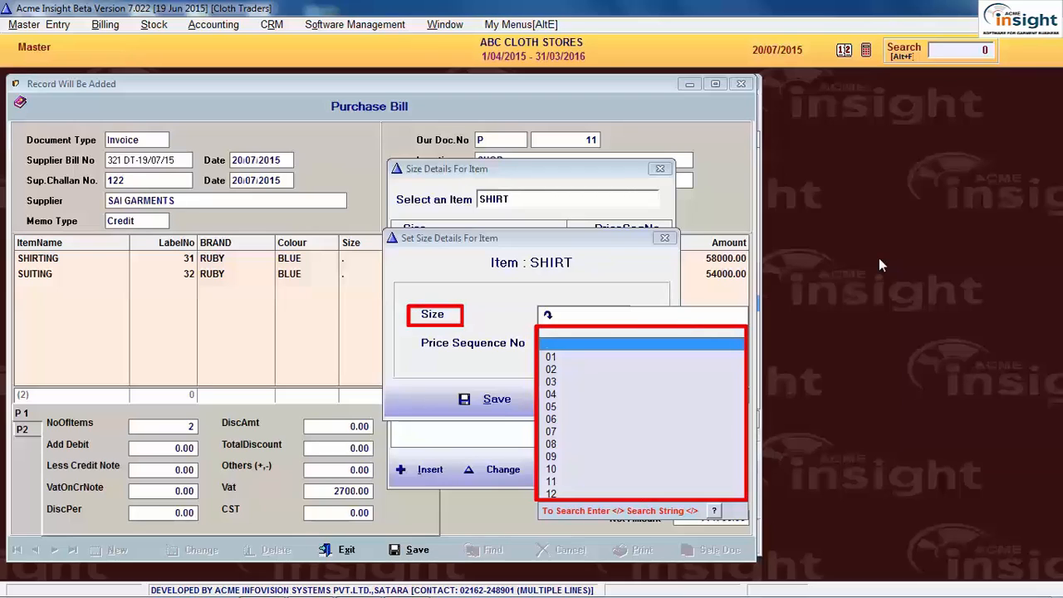
text(32)
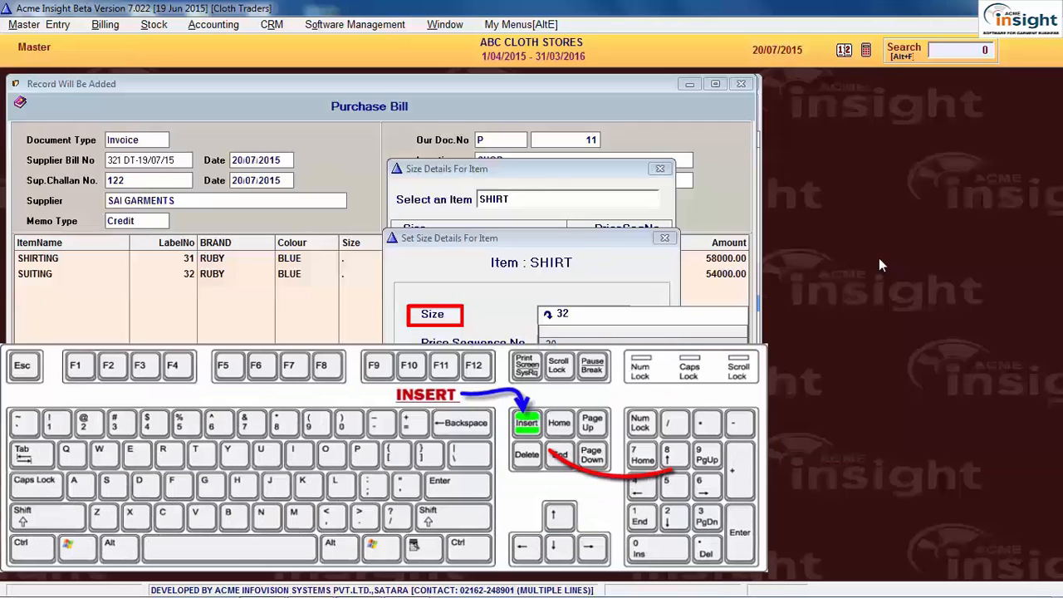
key(Insert)
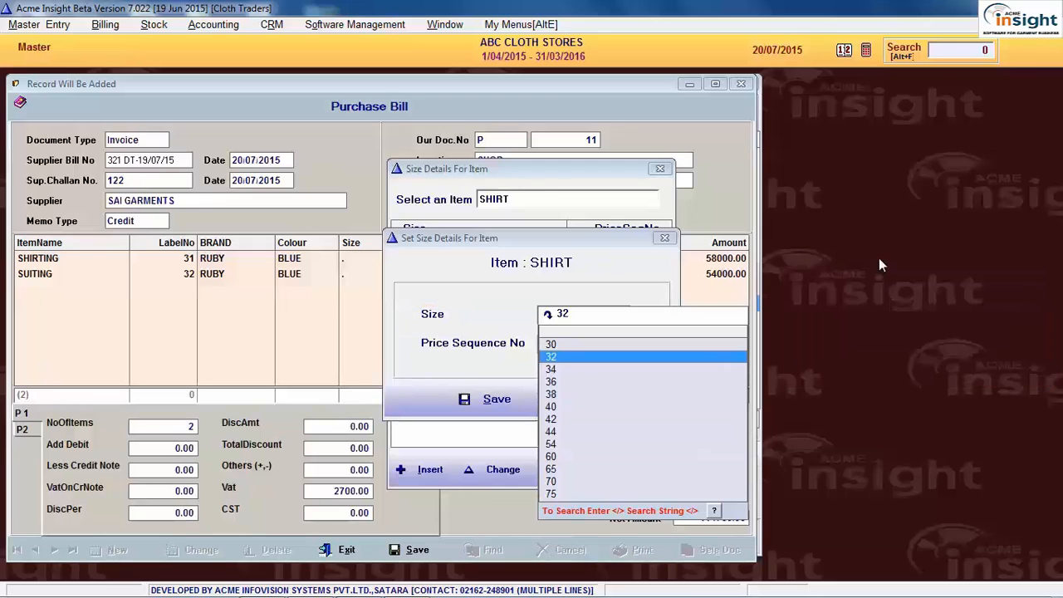
key(Return)
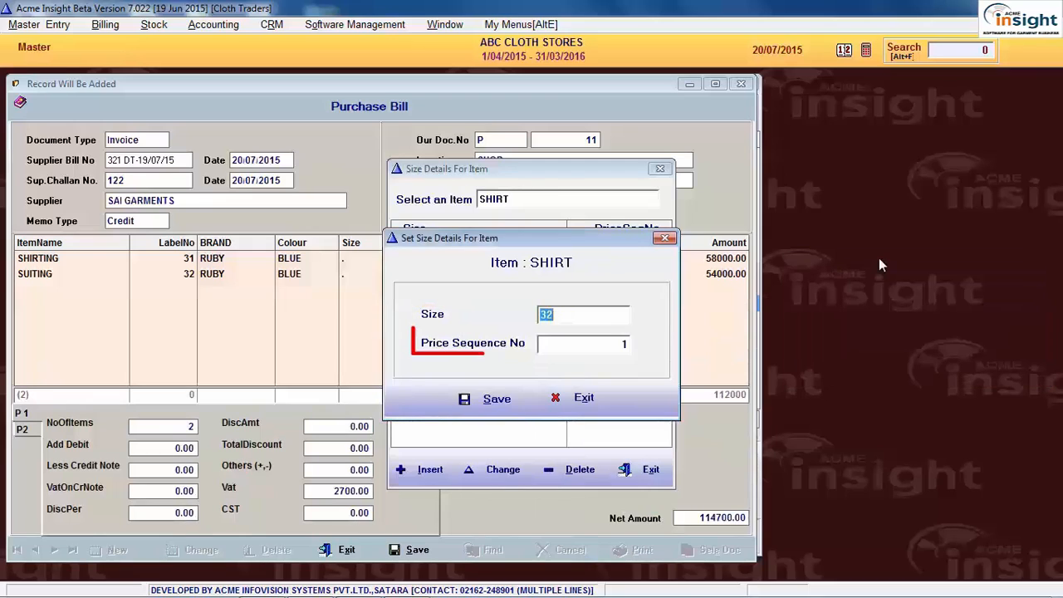
key(Return)
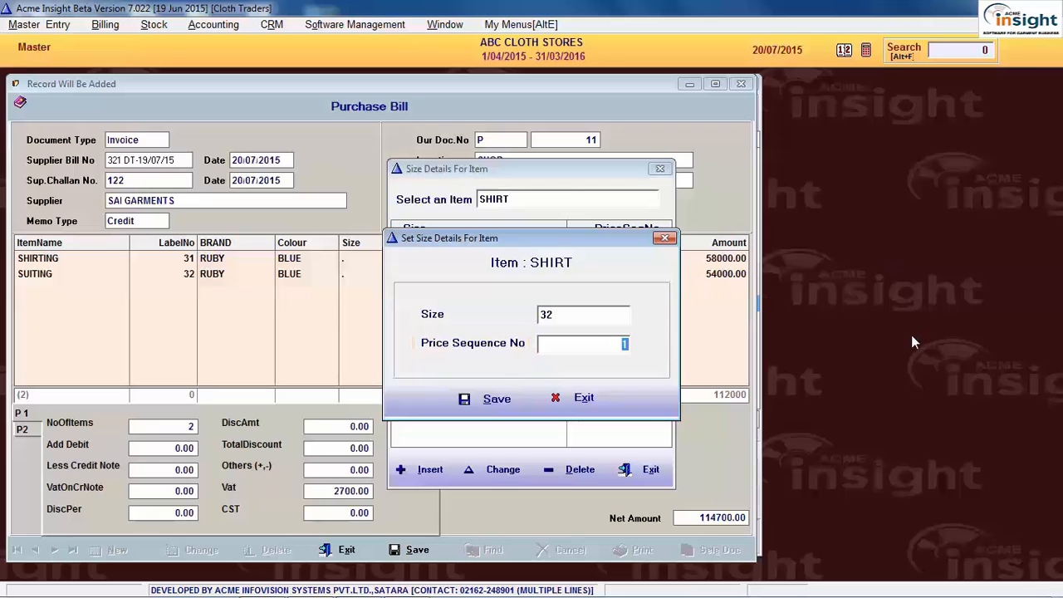
click(497, 398)
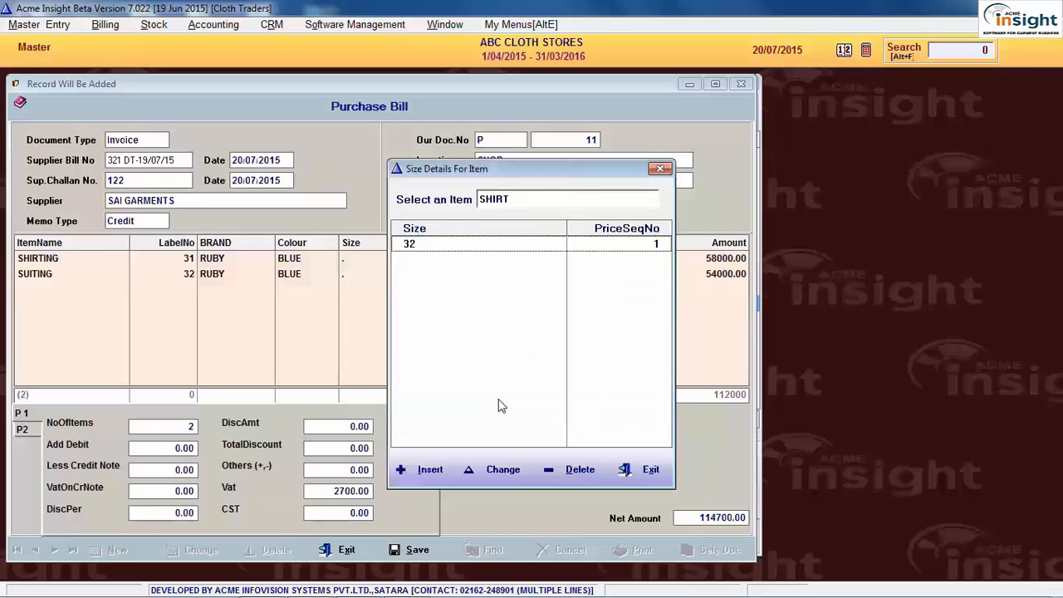
Add sizes 34, 36, 38 and 40 with price sequence numbers 2 to 5 to SHIRT, and close the size details
key(Insert)
click(498, 399)
key(Insert)
click(498, 398)
key(Insert)
click(498, 398)
key(Insert)
click(498, 399)
click(501, 283)
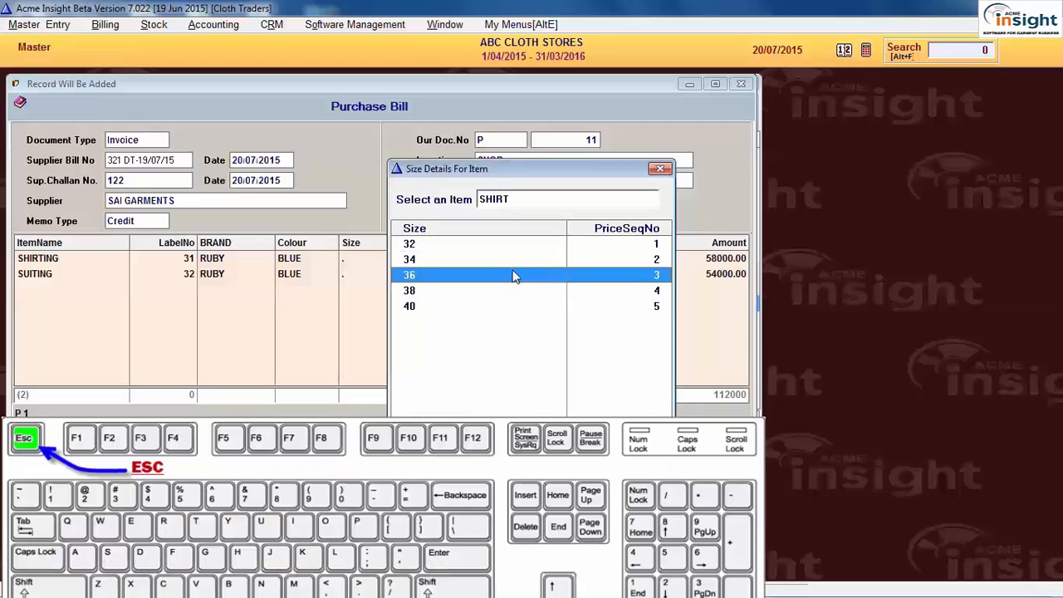
key(Escape)
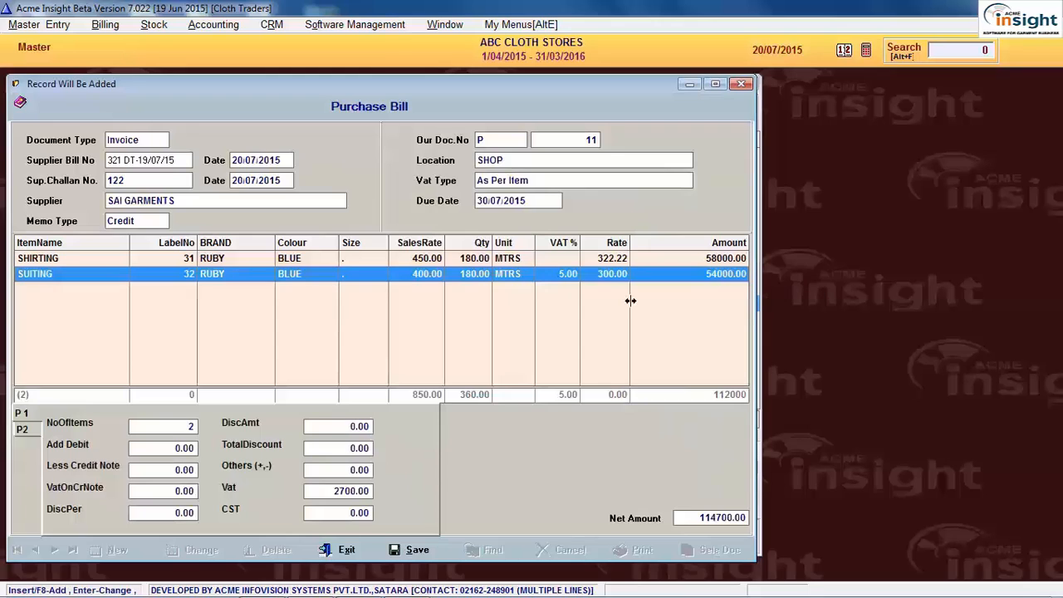
Start a new item line in the purchase bill and choose SHIRT as its item
key(Return)
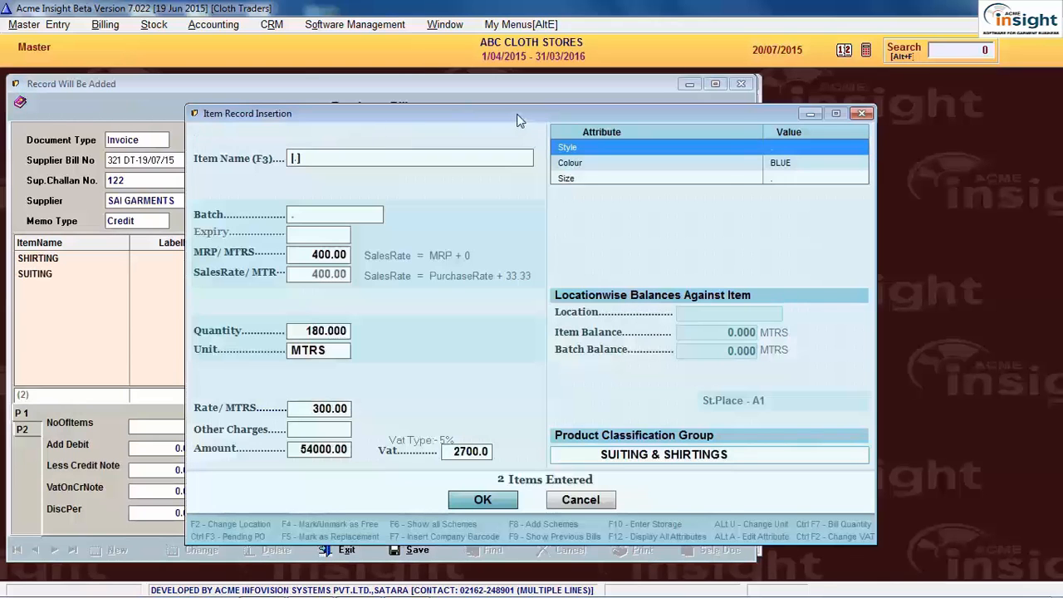
drag(520, 118, 354, 130)
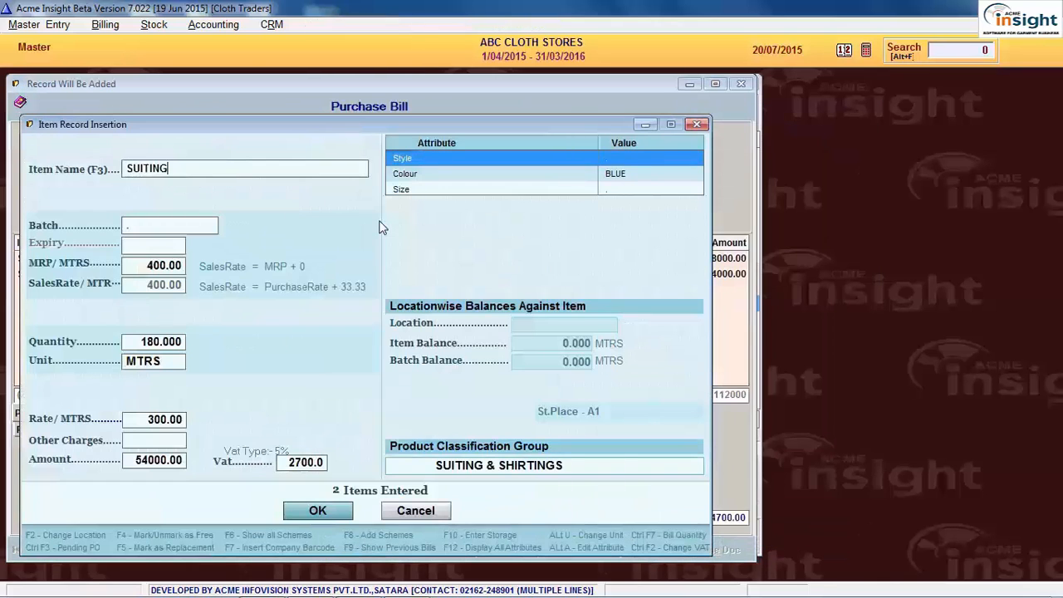
key(F3)
key(Up)
key(Up)
key(Up)
key(Return)
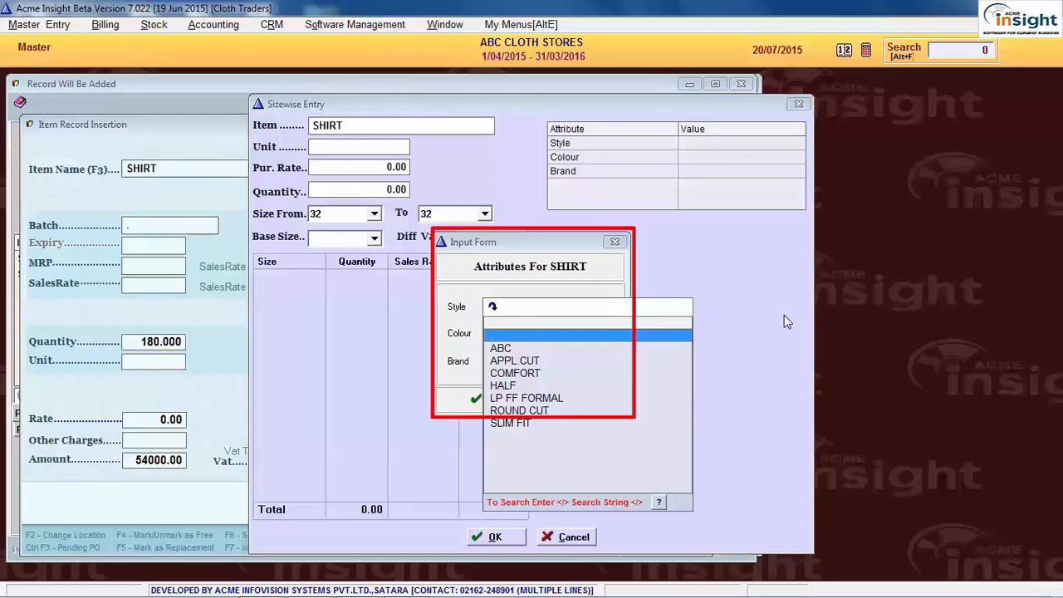
Set SHIRT's attributes to style SLIM FIT, colour ORANGE and brand RAYMOND, and confirm them
text(SLI)
key(Return)
text(OR)
key(Return)
text(RAY)
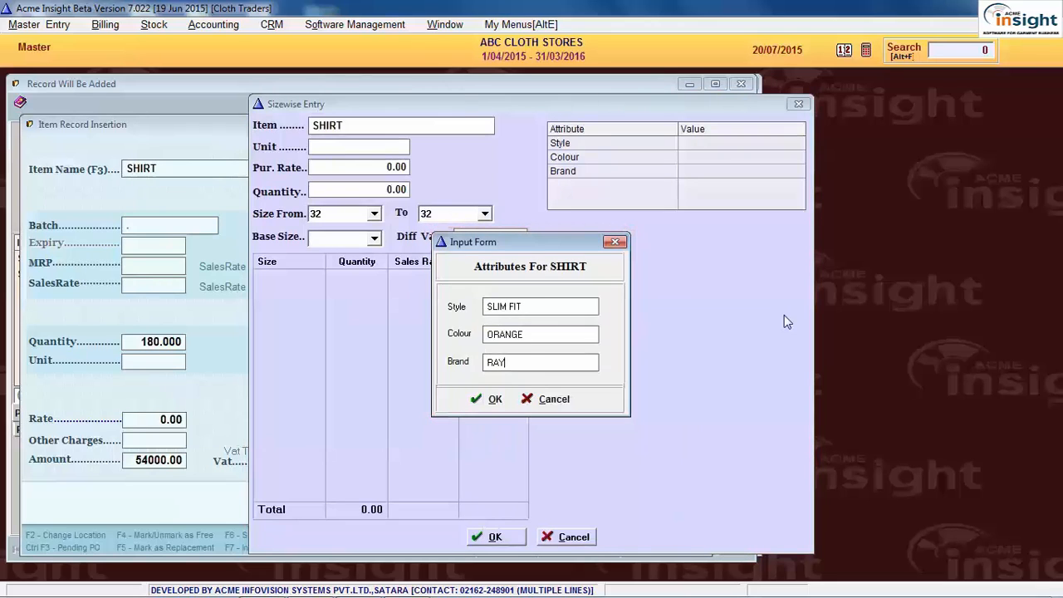
text(MOND)
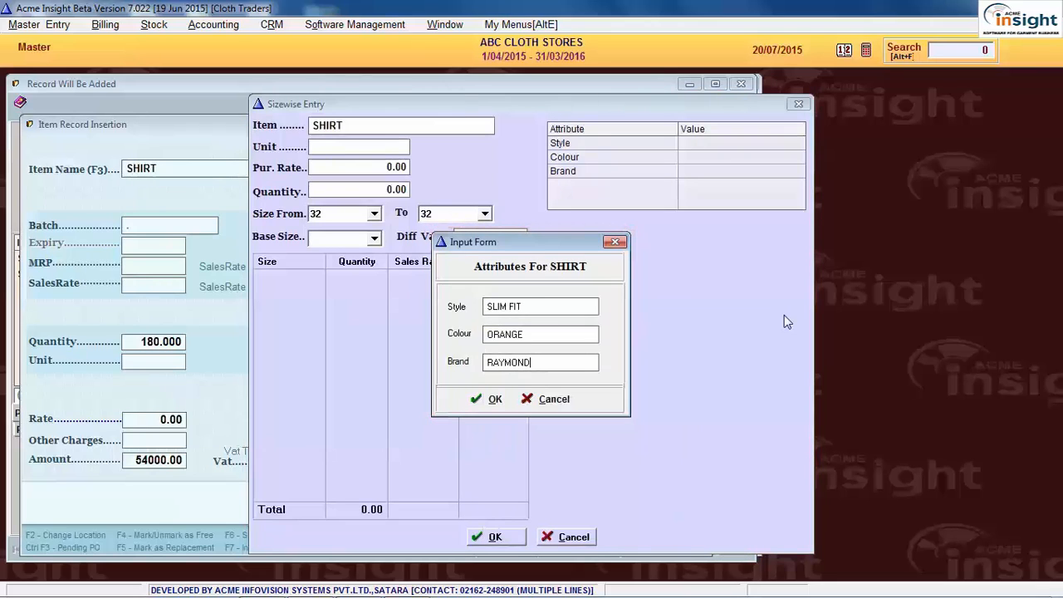
click(488, 400)
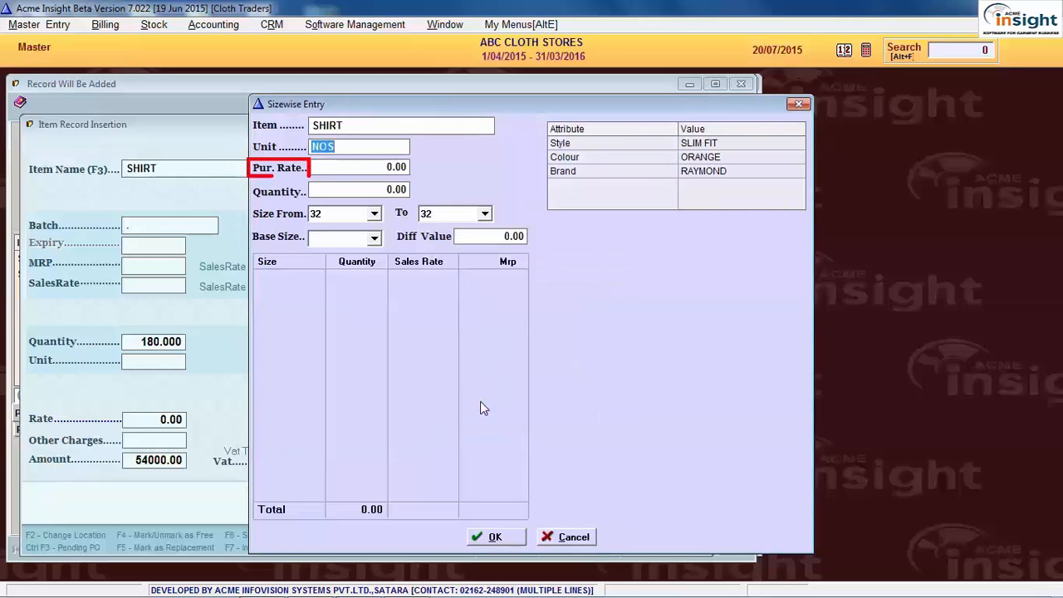
Keep NOS as the unit and enter a purchase rate of 950 and a quantity of 10 in the sizewise entry
key(Return)
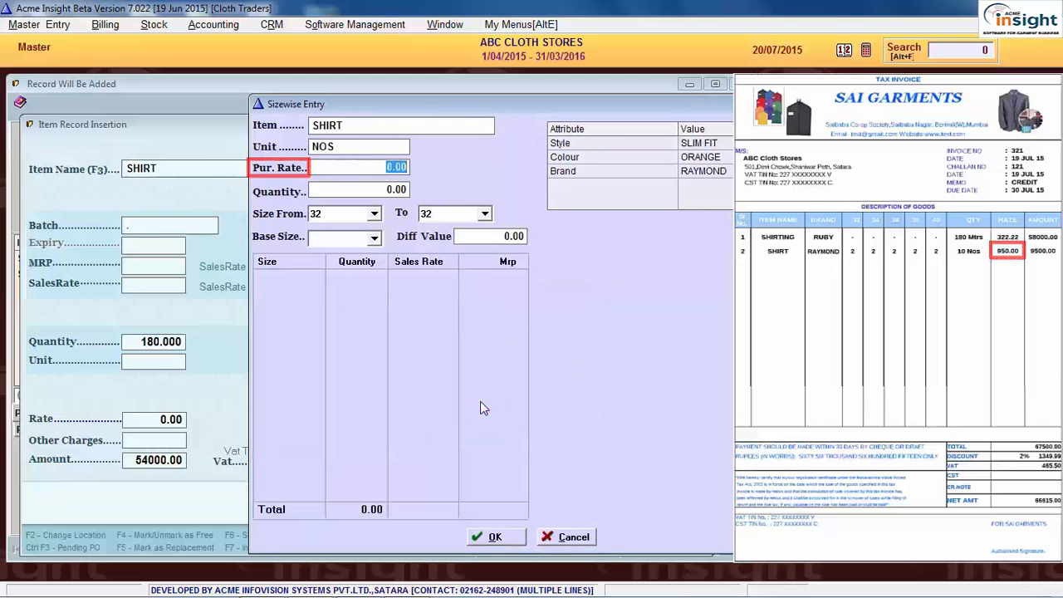
text(950)
key(Return)
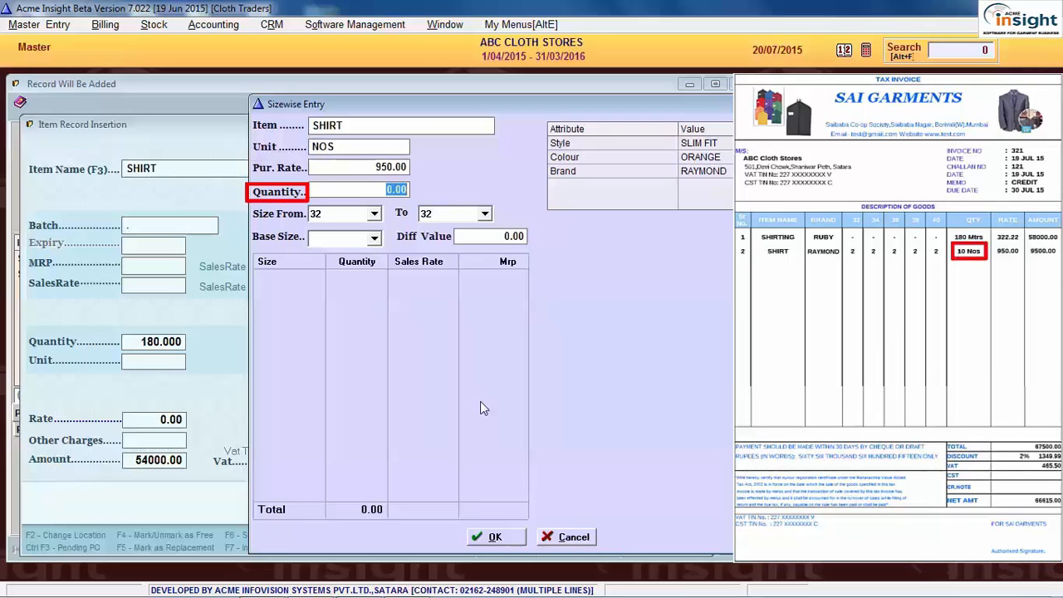
text(10)
key(Return)
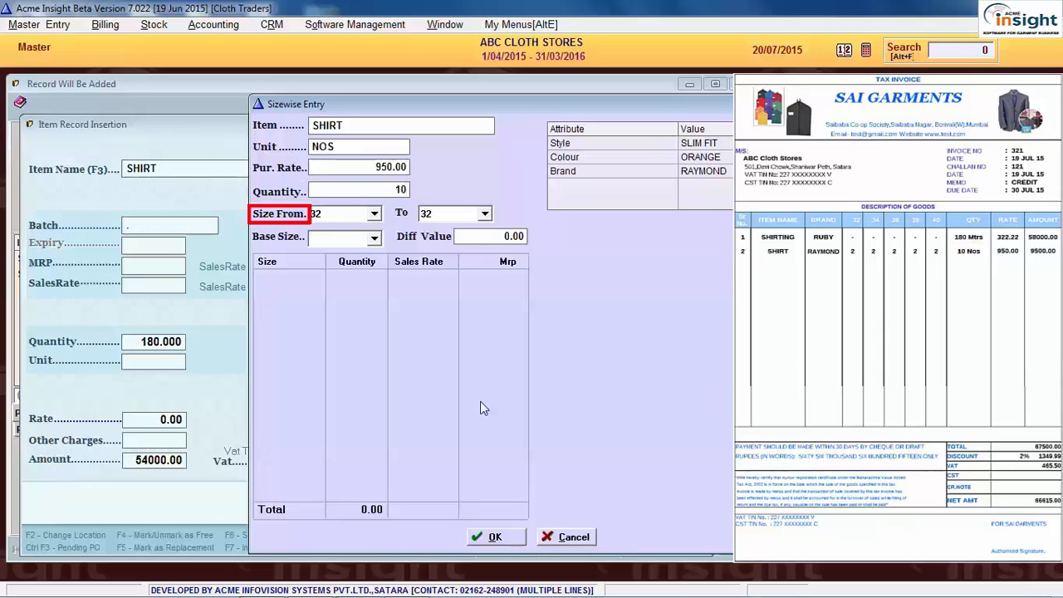
Set the sizewise entry's size range from 32 to 40
key(Return)
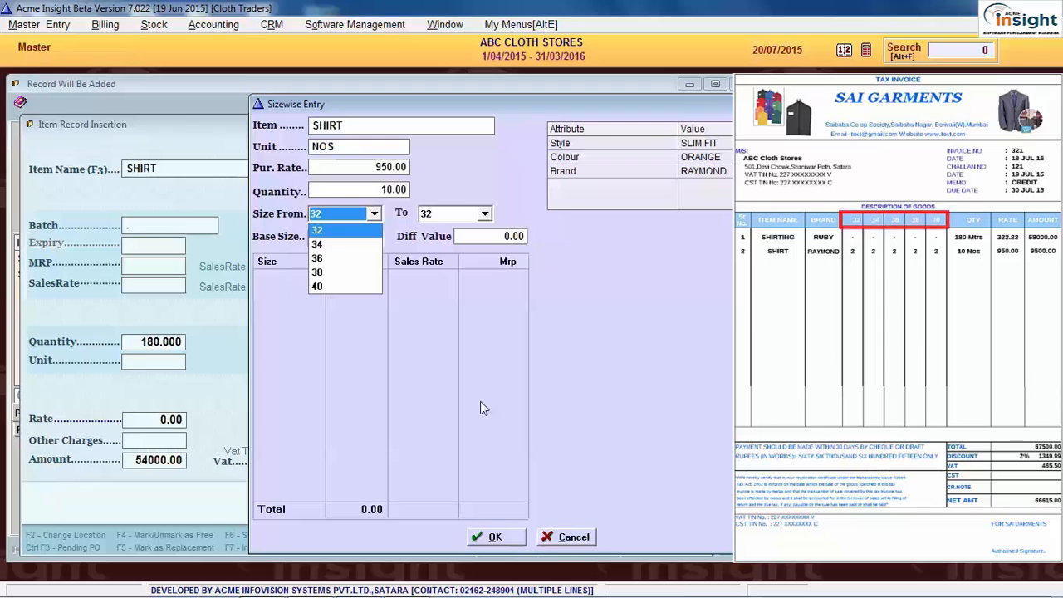
key(Return)
key(Down)
key(Down)
key(Down)
key(Down)
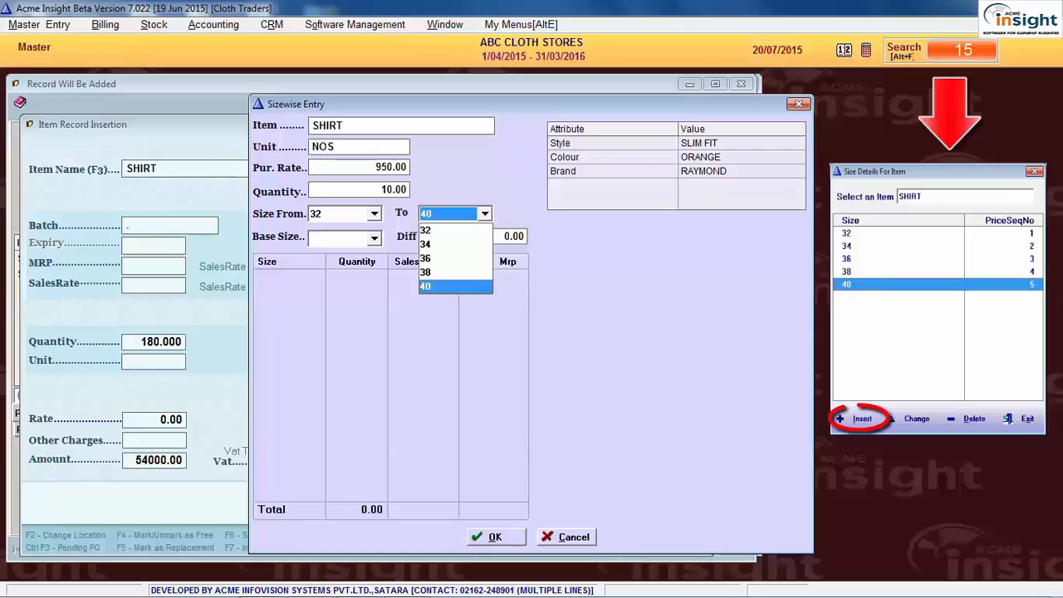
key(Return)
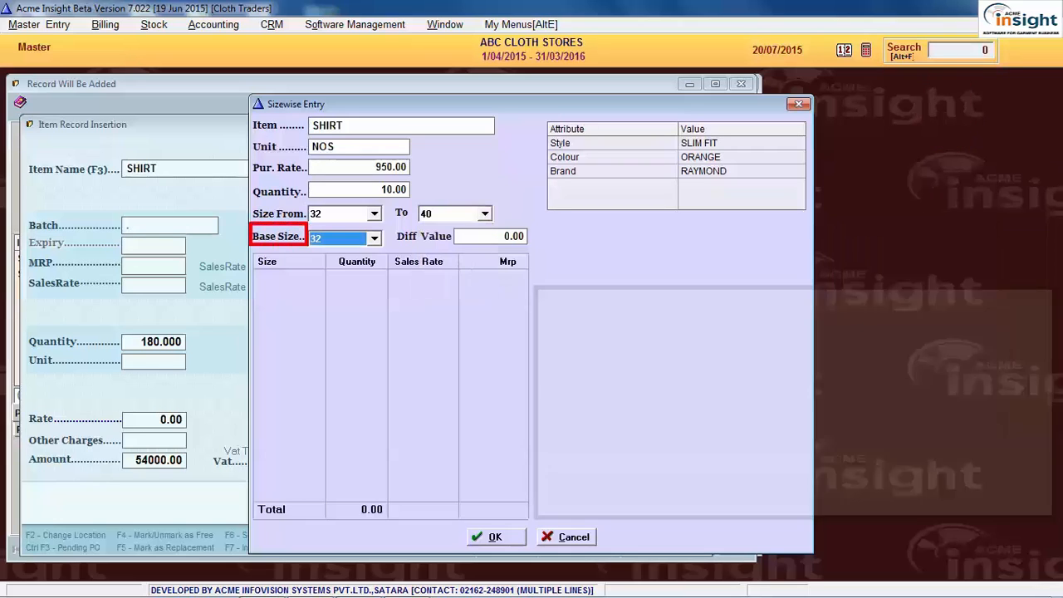
Choose 36 as the base size and set the difference value between sizes to 50
key(alt+Down)
key(Down)
key(Down)
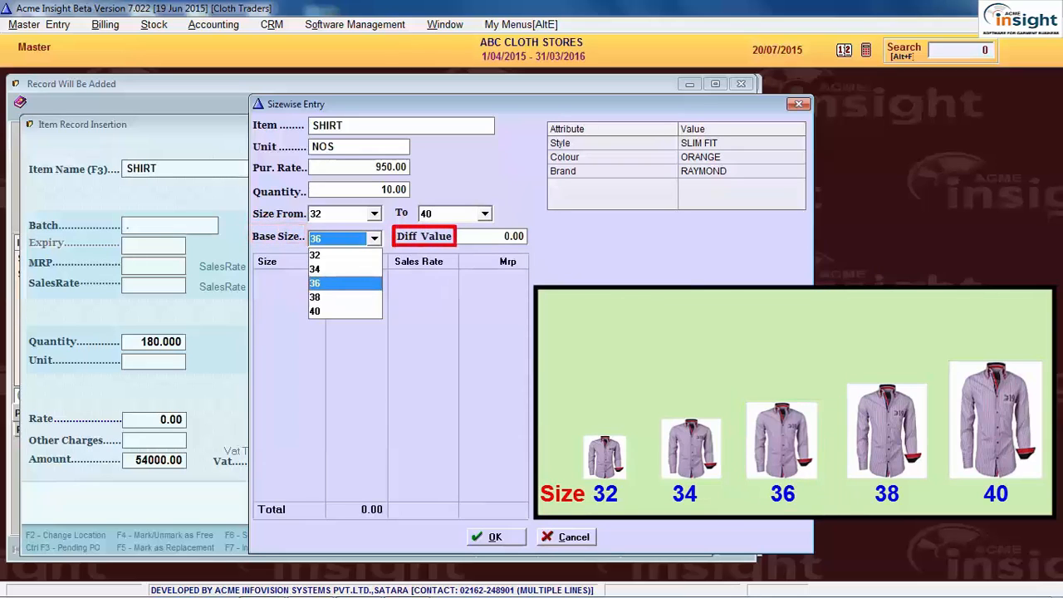
key(Return)
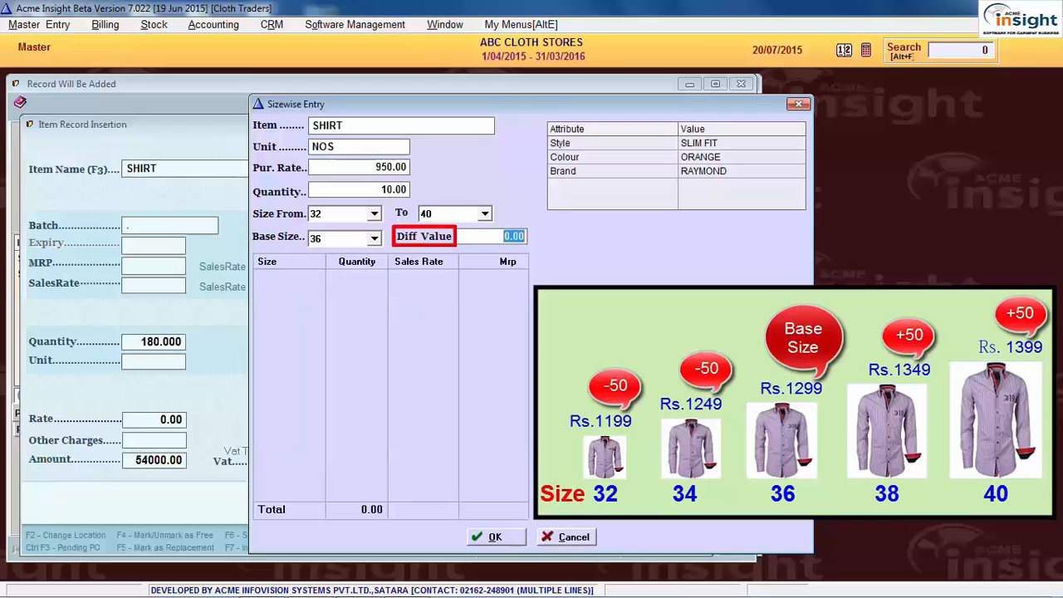
text(50)
key(Return)
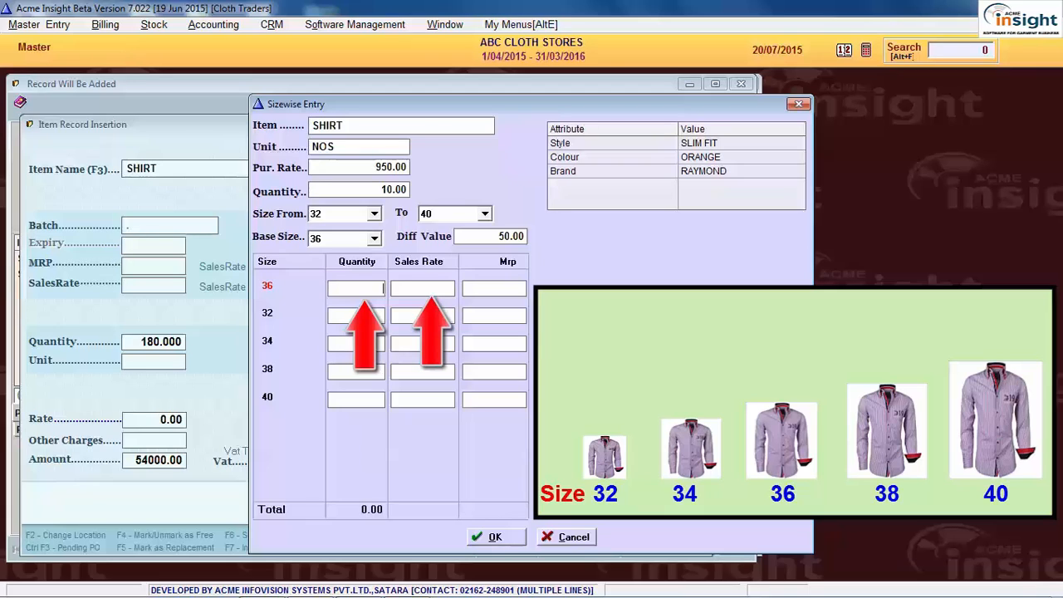
Enter quantity 2 and a sales rate of 1,299 for base size 36
text(2)
key(Return)
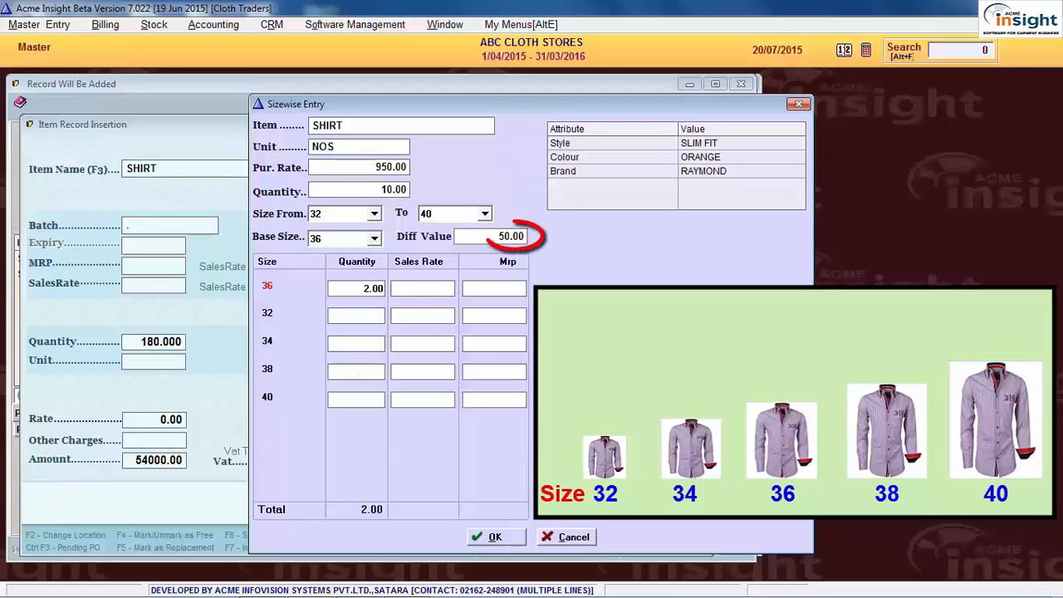
text(1,299)
key(Return)
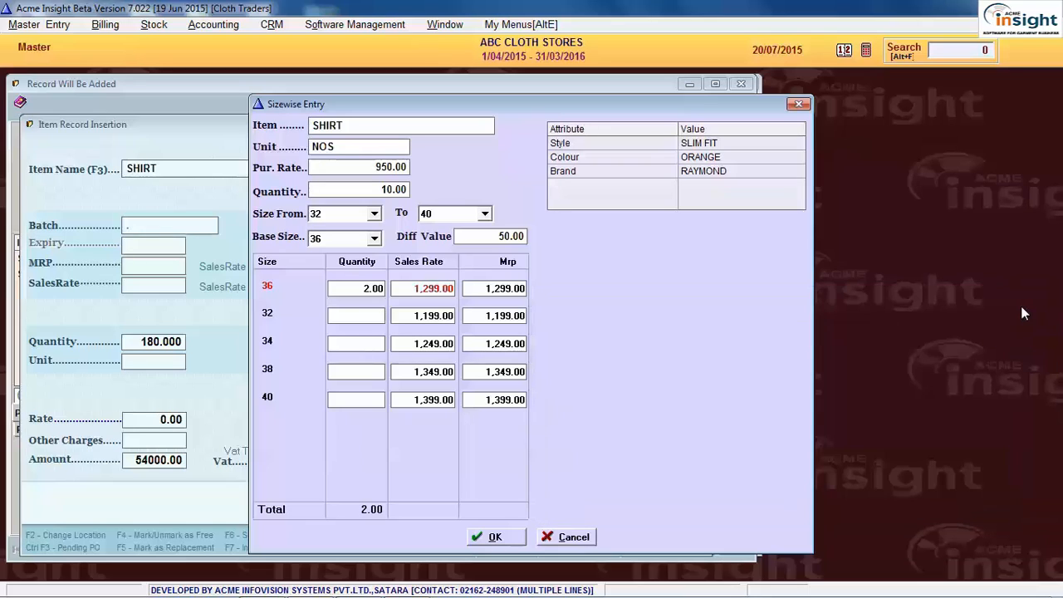
Enter quantity 2 for each of sizes 32, 34 and 38, and quantity 3 for size 40
text(2)
key(Return)
text(2)
key(Return)
text(2)
key(Return)
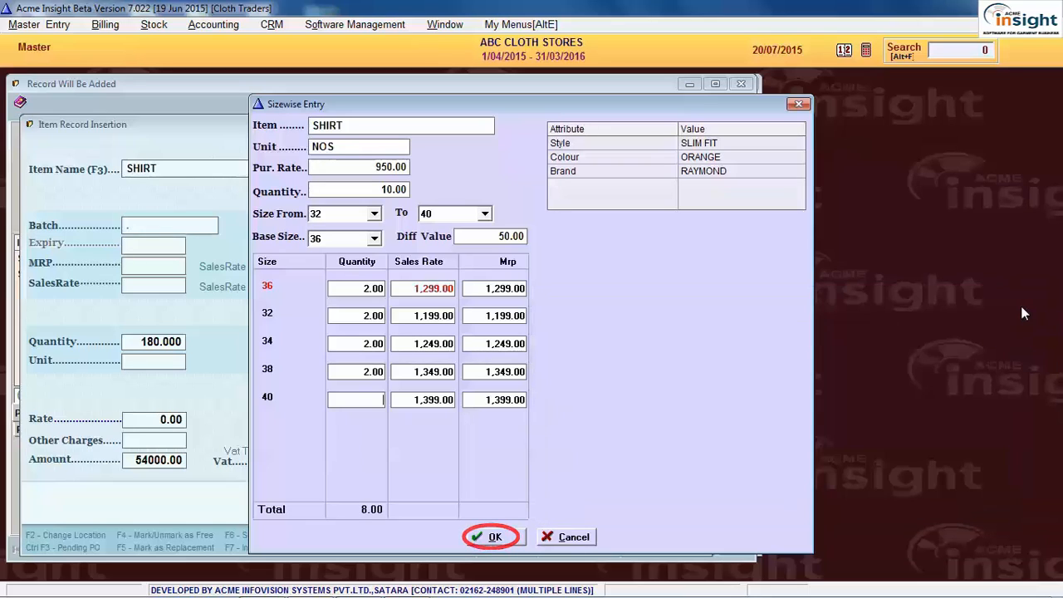
text(3)
key(Return)
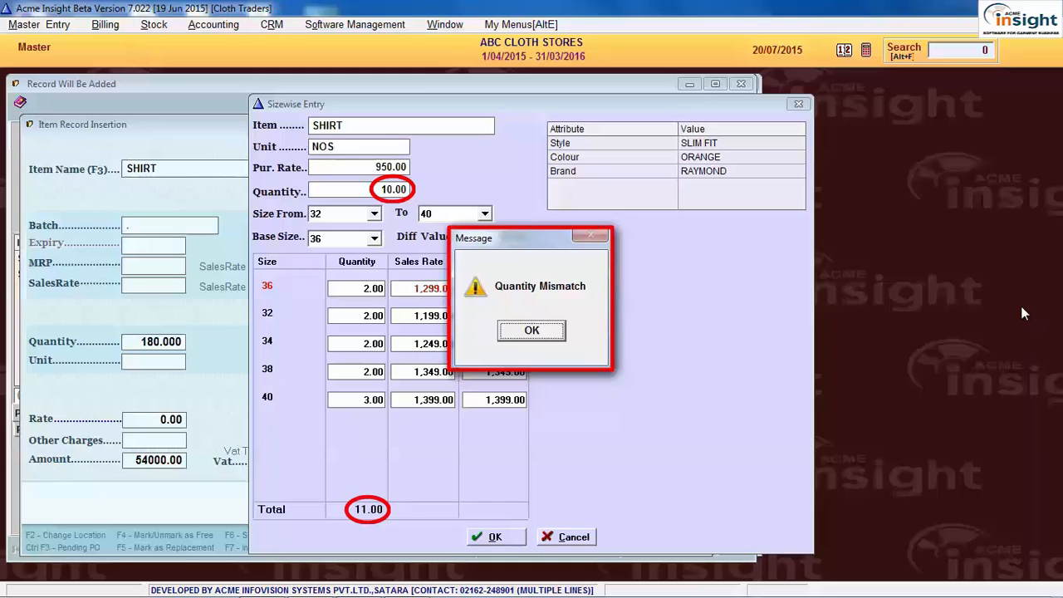
Dismiss the mismatch message, correct size 40's quantity to 2 and confirm the sizewise entry into the bill
click(551, 334)
key(Return)
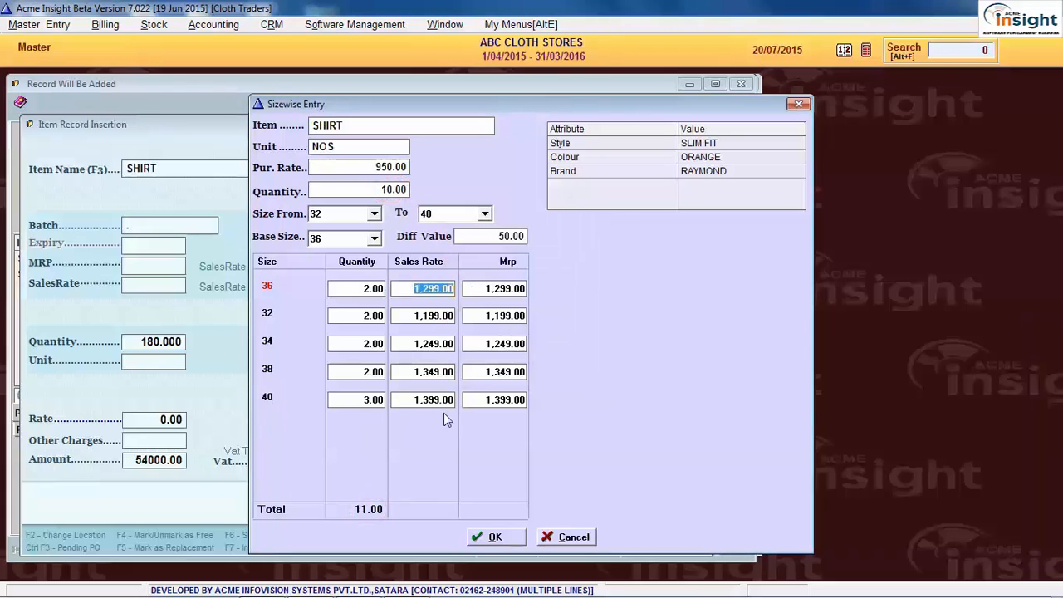
click(374, 407)
text(2)
key(Return)
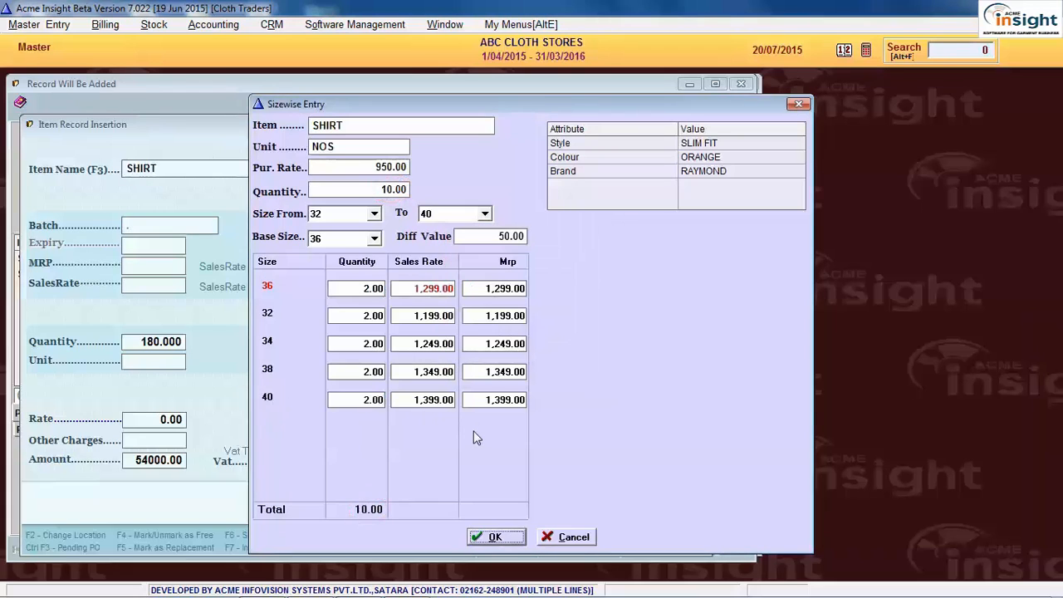
click(512, 538)
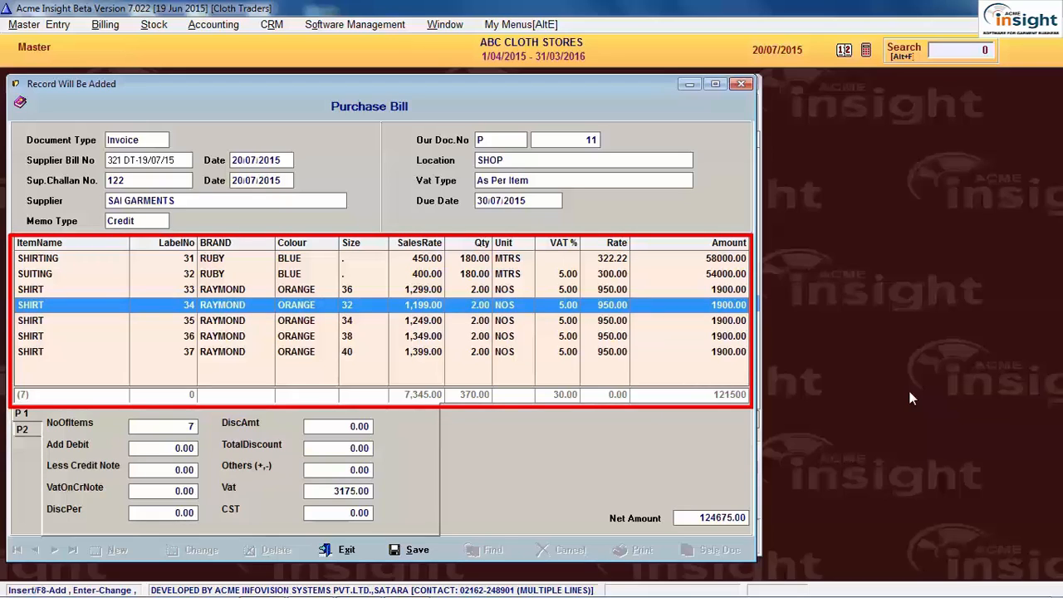
Open the SUITING line for changes, set its sales rate to 500 and save the line
key(Up)
key(Up)
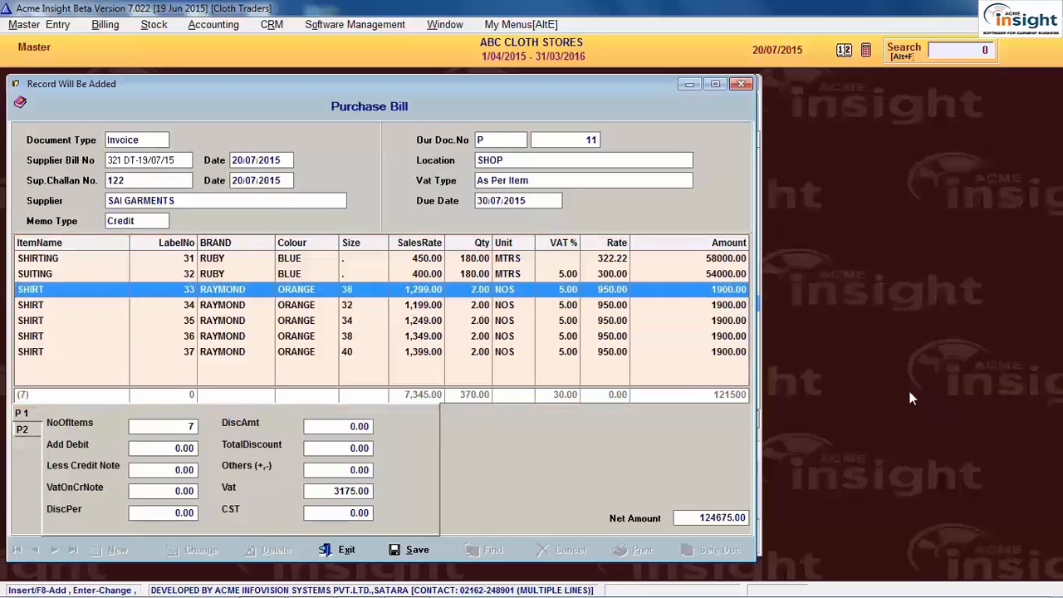
key(Return)
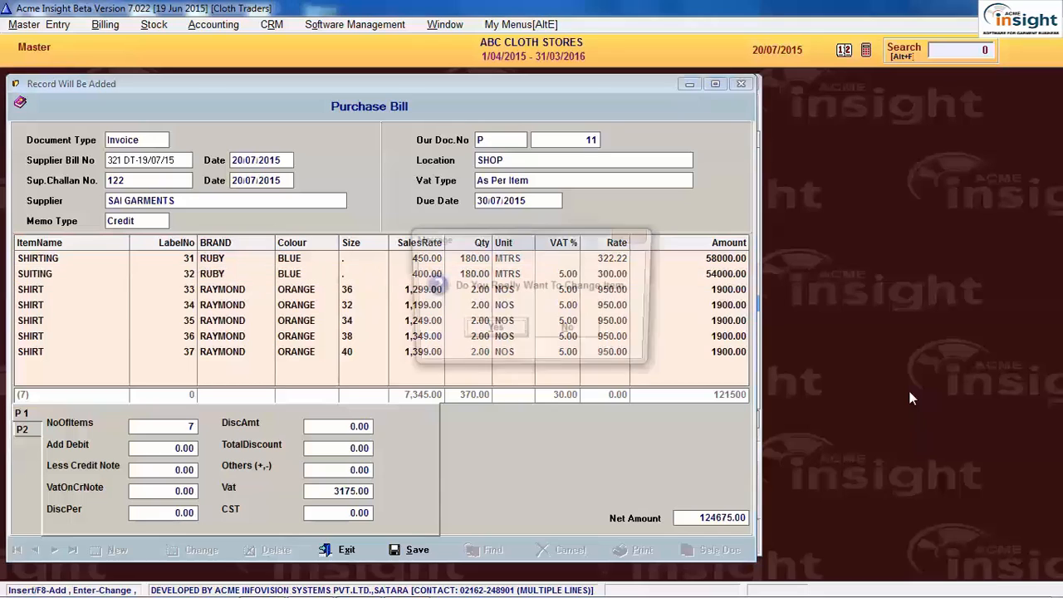
click(501, 336)
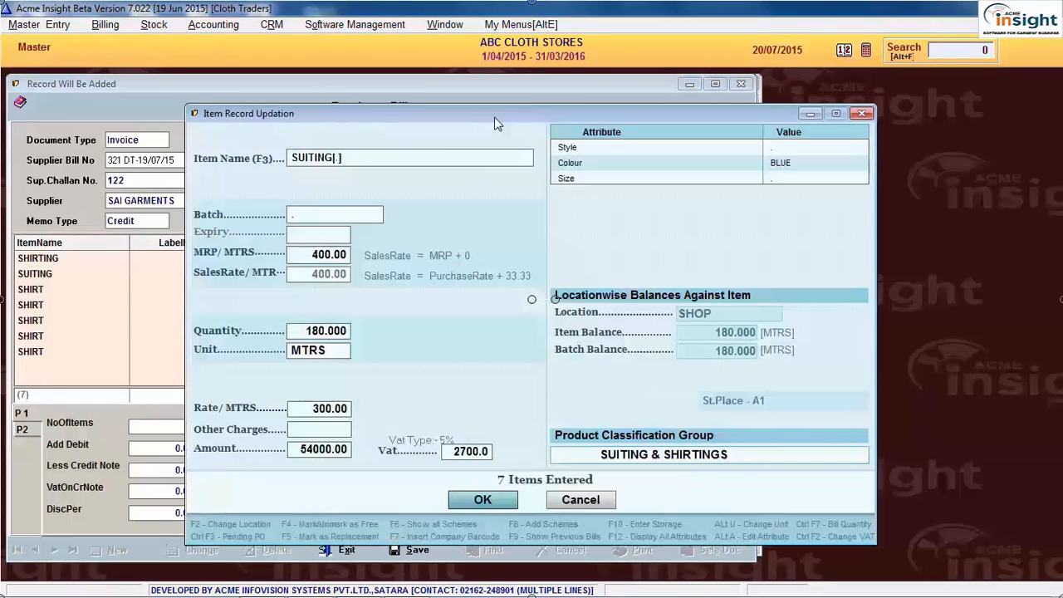
drag(487, 123, 349, 122)
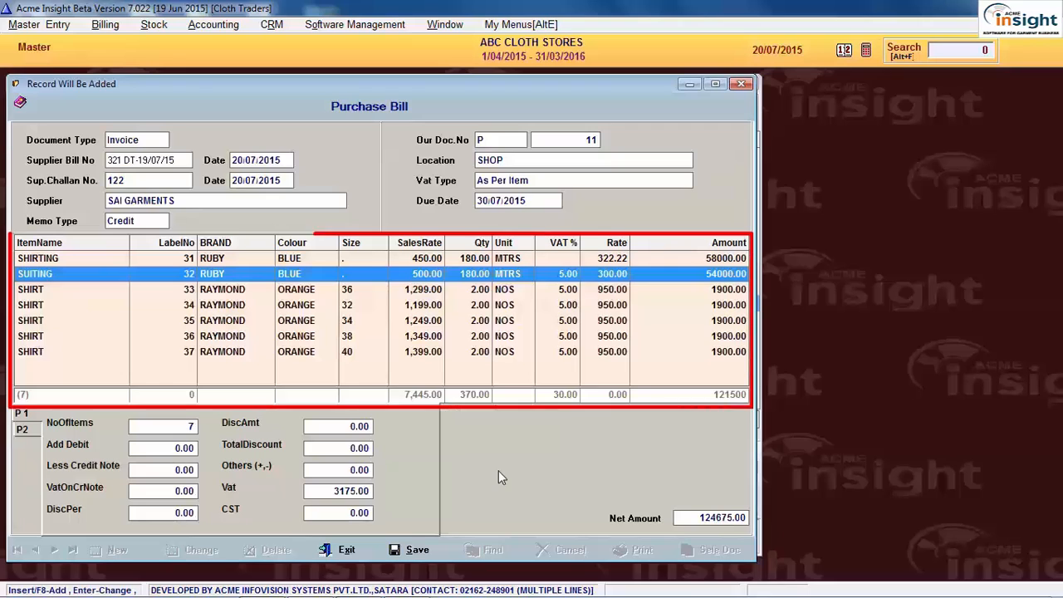
Delete the SUITING line from the purchase bill and confirm the deletion
click(323, 340)
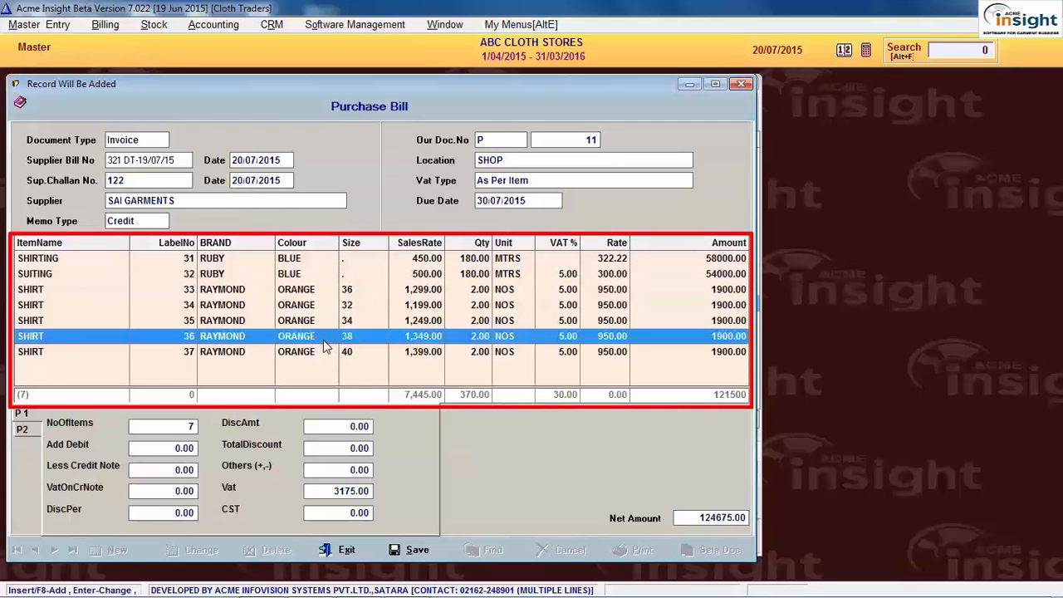
key(Up)
key(Up)
key(Up)
key(Up)
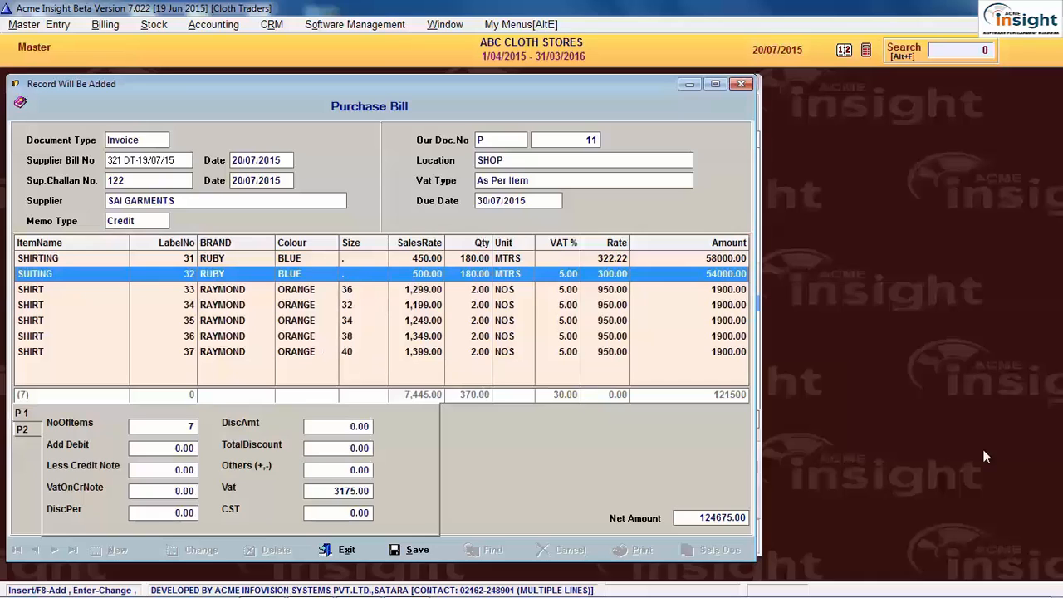
key(Delete)
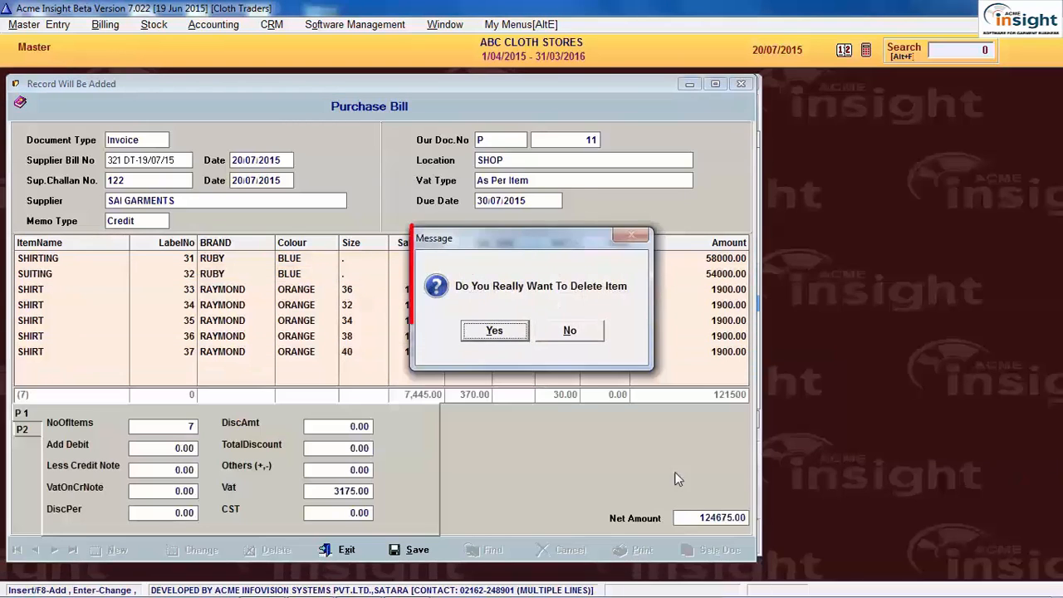
click(508, 334)
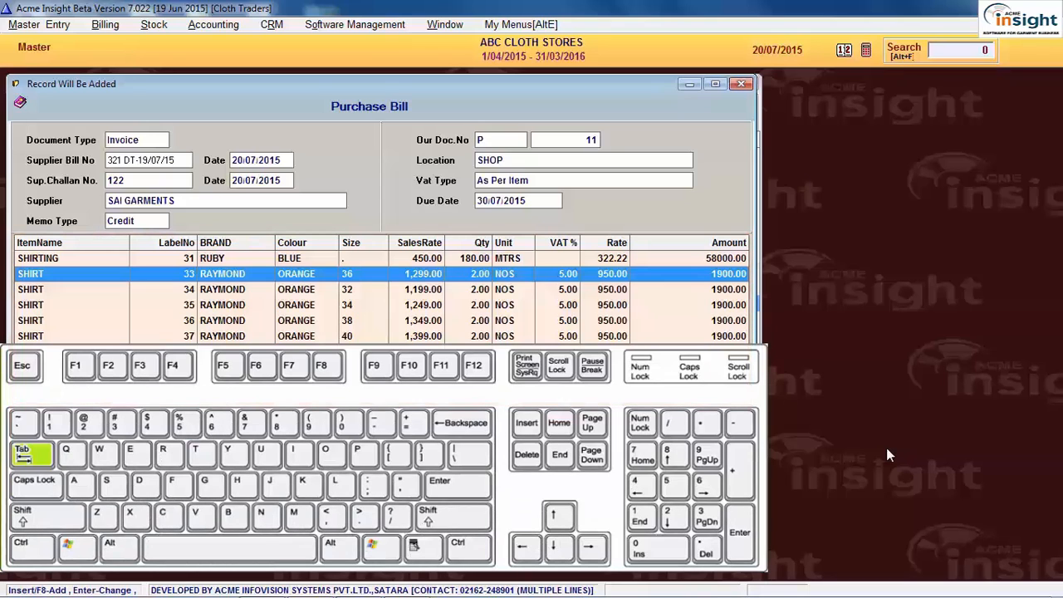
Apply a discount of 2 percent to the bill, leave the other charges and narration as they are, and save the bill
key(Tab)
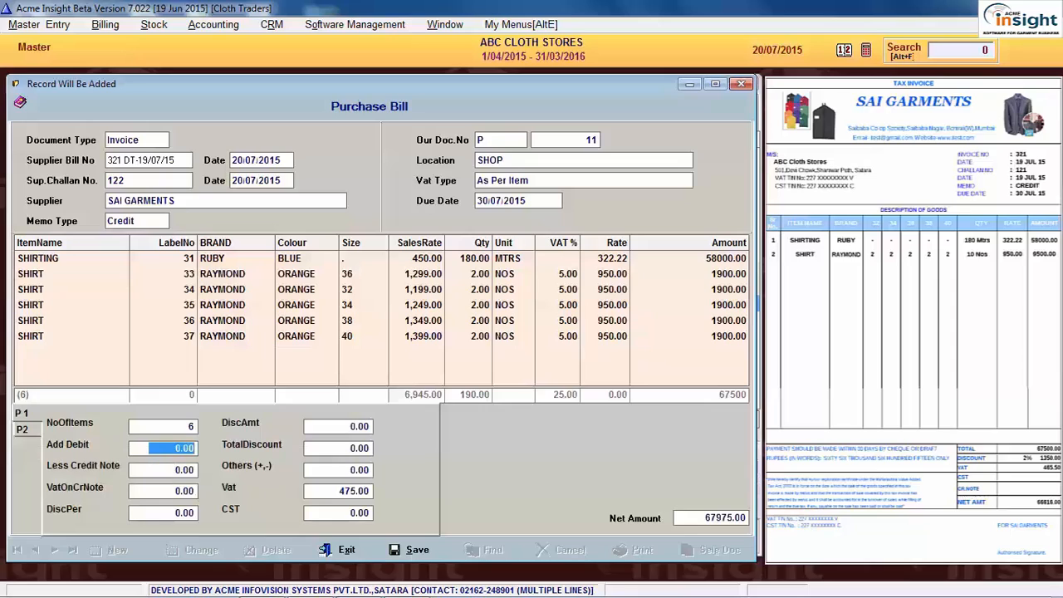
key(Tab)
key(Tab)
text(2)
key(Tab)
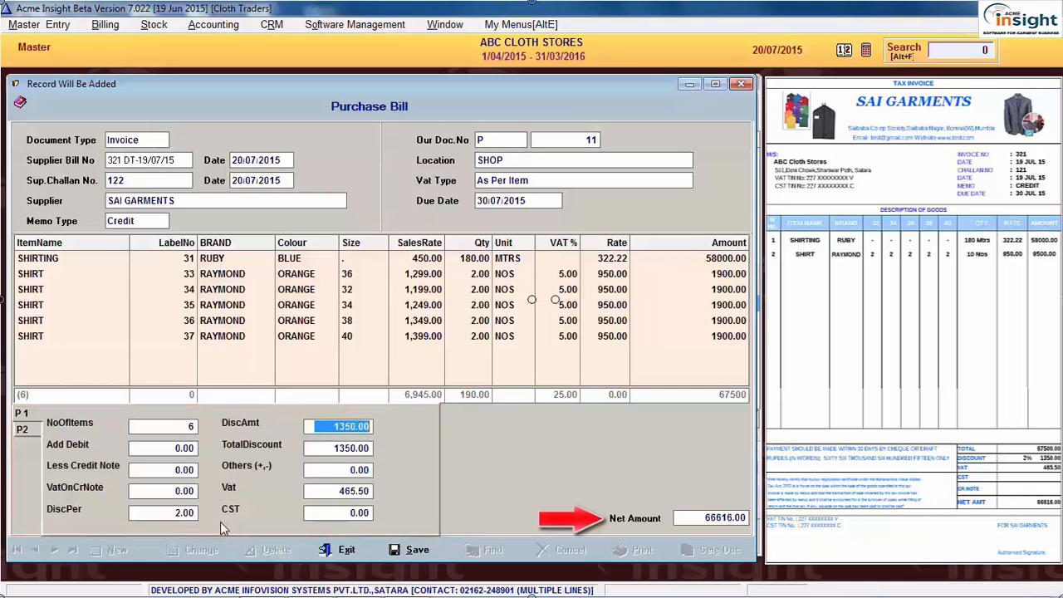
key(Tab)
key(Tab)
key(Tab)
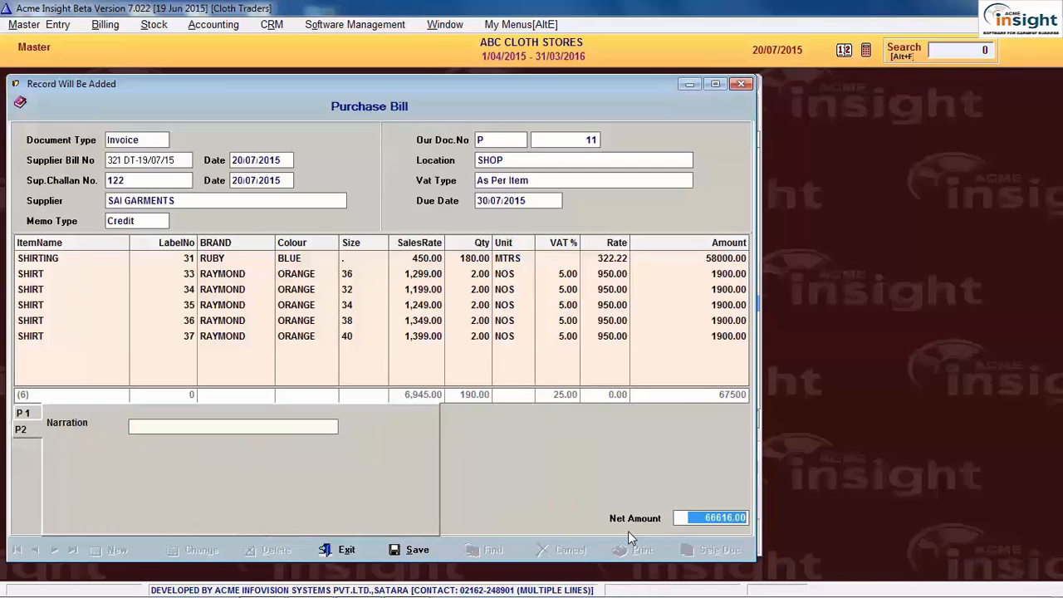
click(418, 551)
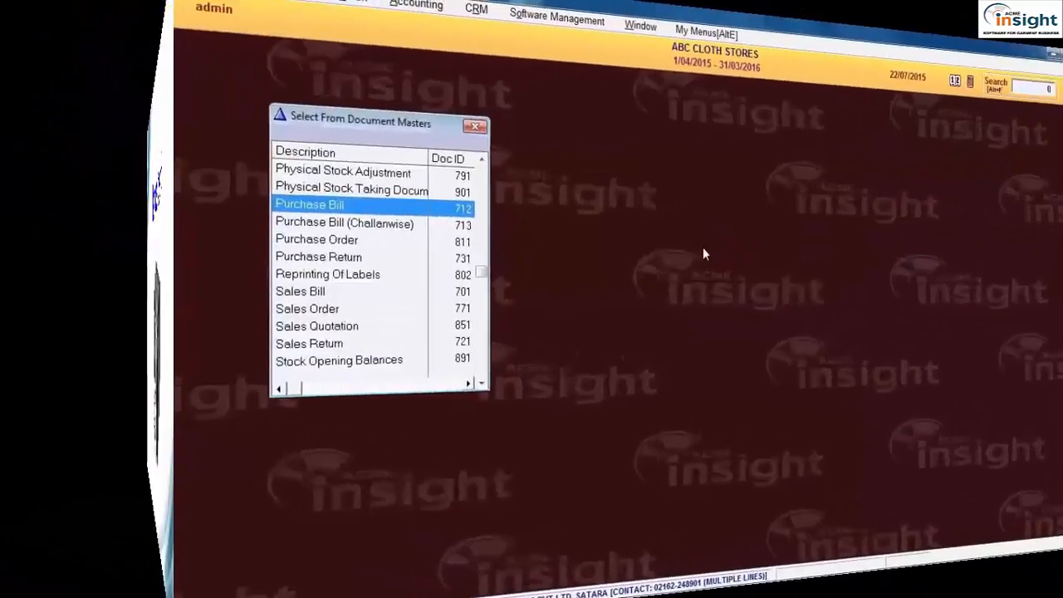
Open the list of purchase bills, select the SAI GARMENTS bill and reposition the list window
key(Return)
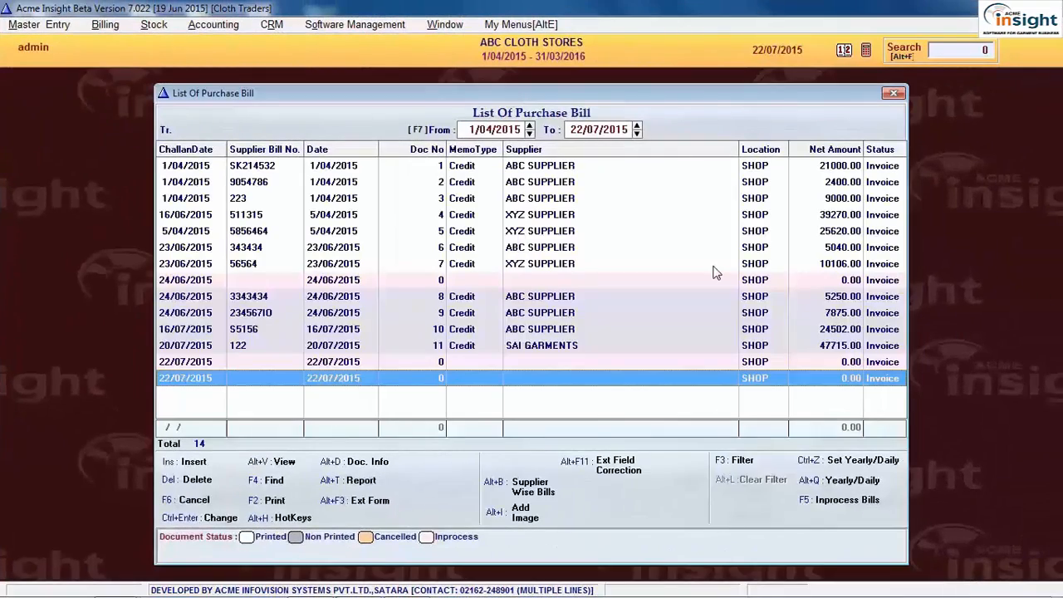
click(573, 347)
drag(548, 100, 411, 94)
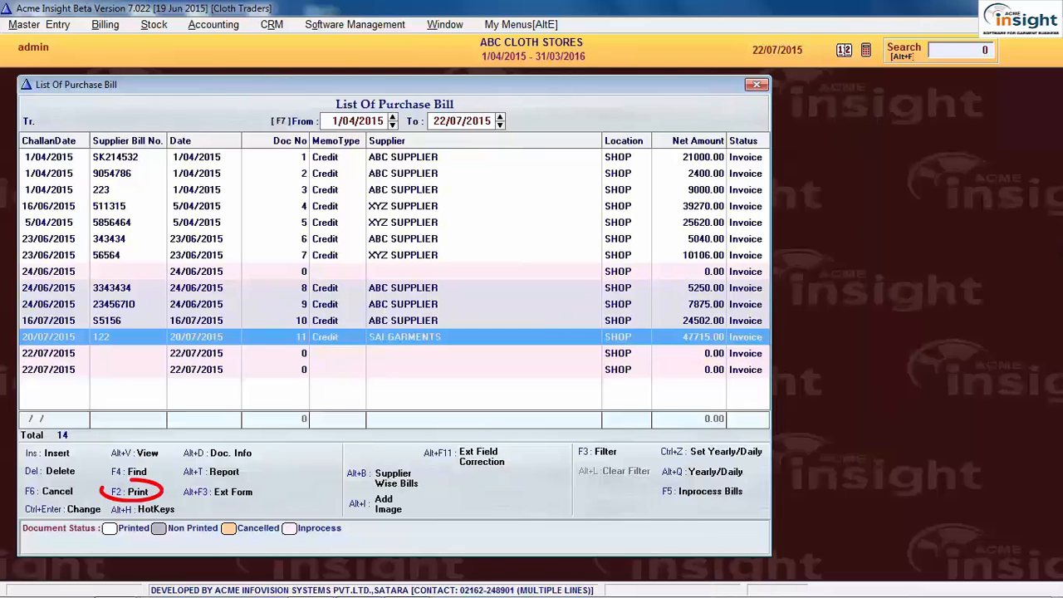
Open barcode printing for the selected bill and print 2 labels for the size 36 SHIRT
key(F2)
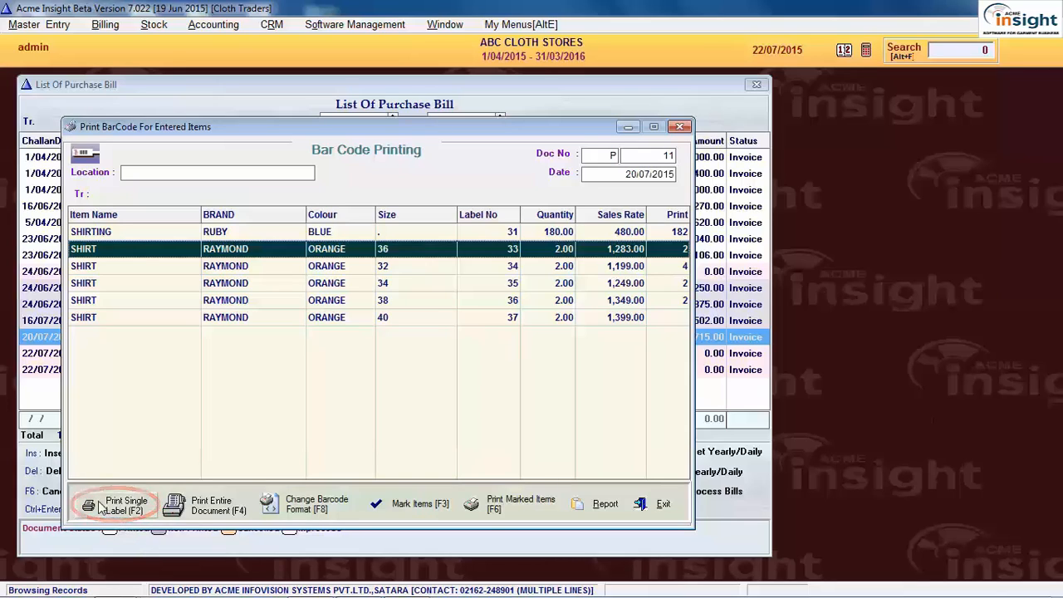
key(F2)
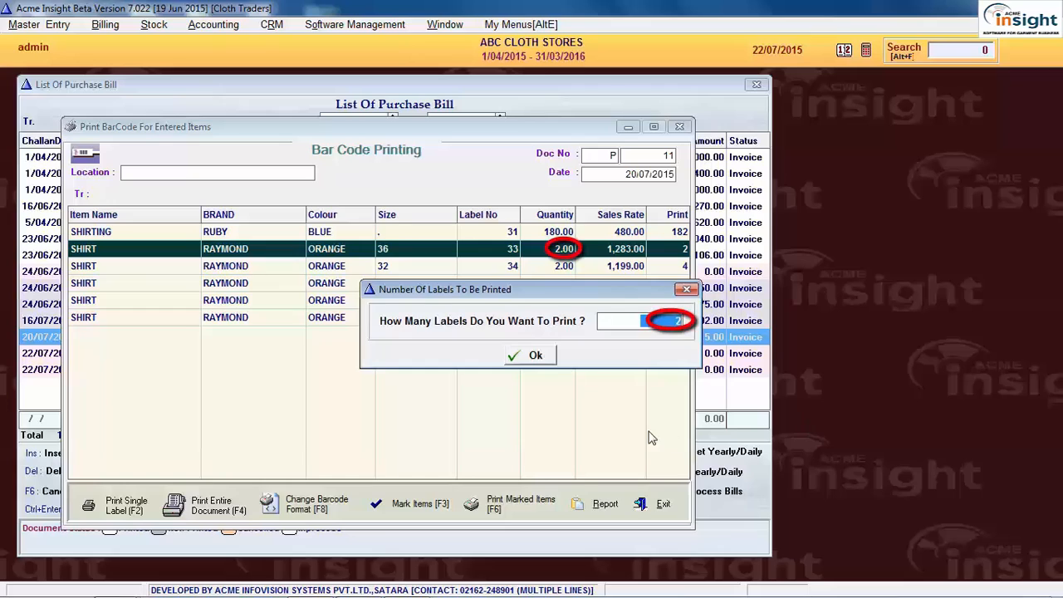
click(536, 363)
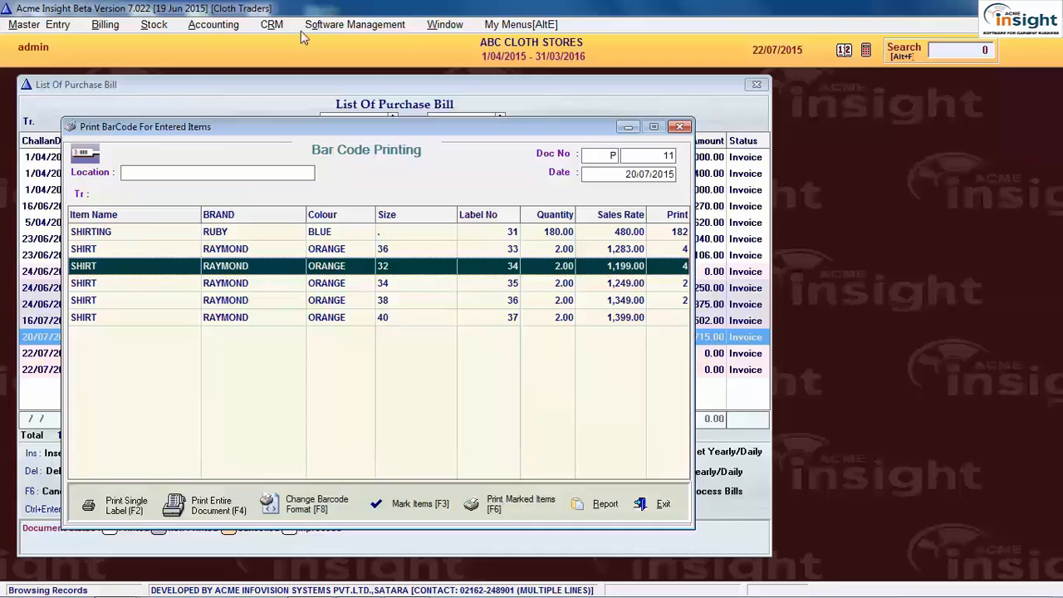
Select Tsc Barcode Printer as the software's printer and confirm the choice
click(331, 32)
mouse_move(370, 59)
click(606, 59)
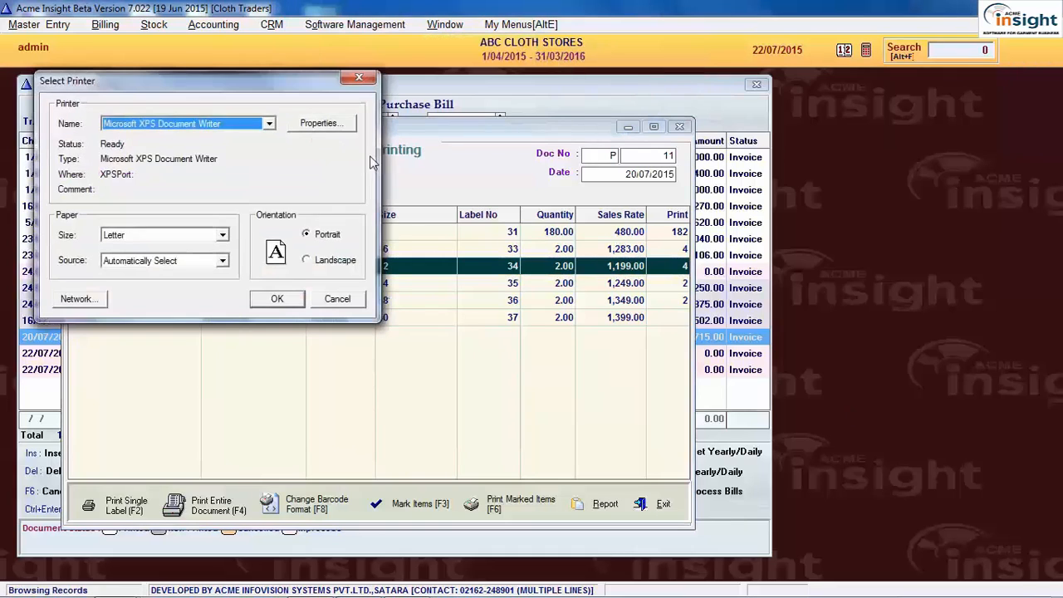
click(268, 123)
click(249, 169)
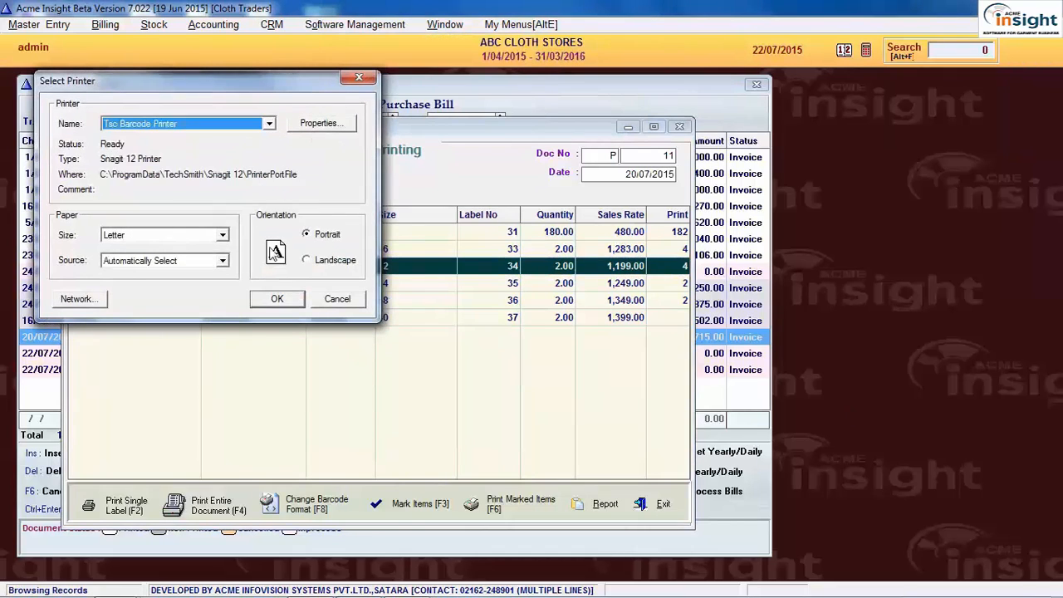
click(282, 302)
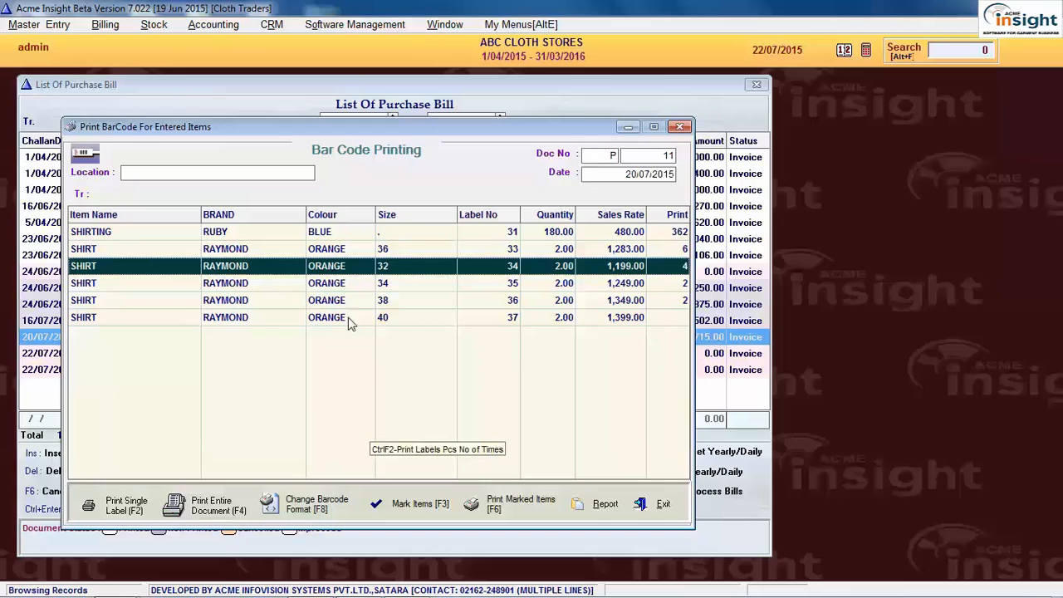
Mark the SHIRT items in sizes 36, 32 and 34 for barcode printing
click(339, 253)
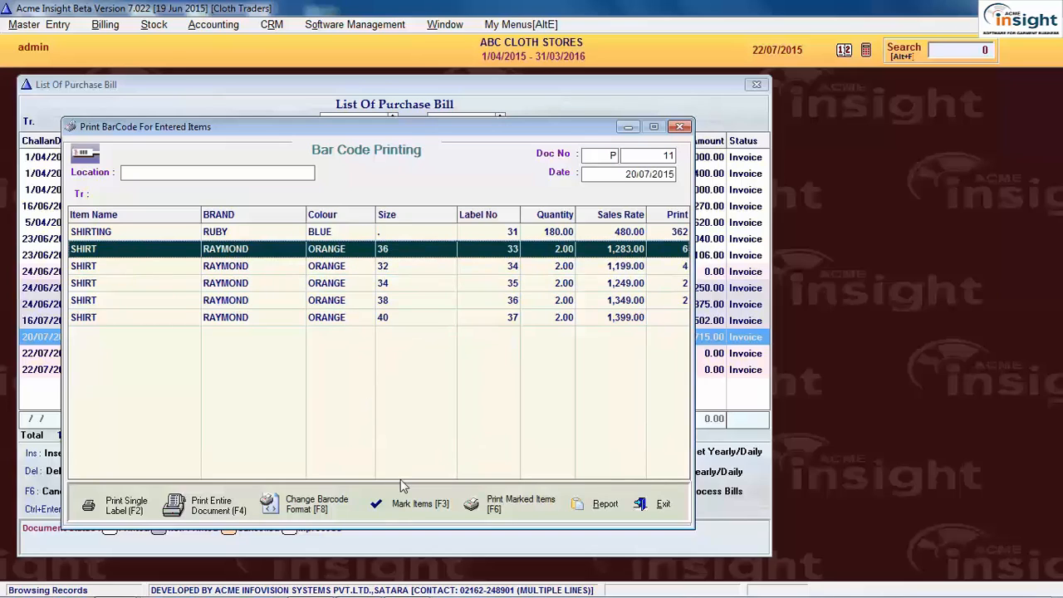
click(413, 507)
click(413, 507)
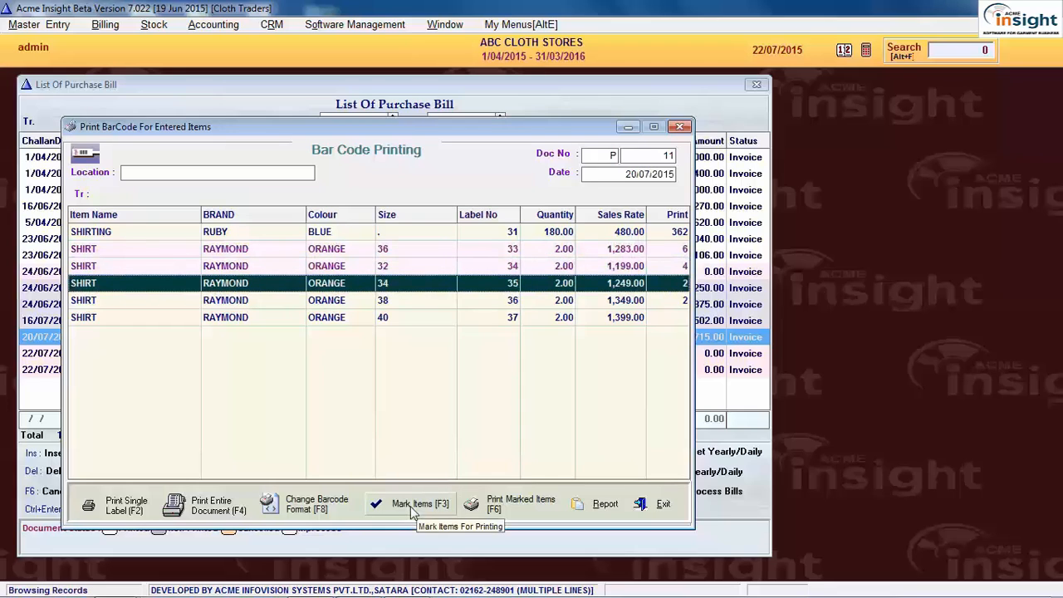
key(F3)
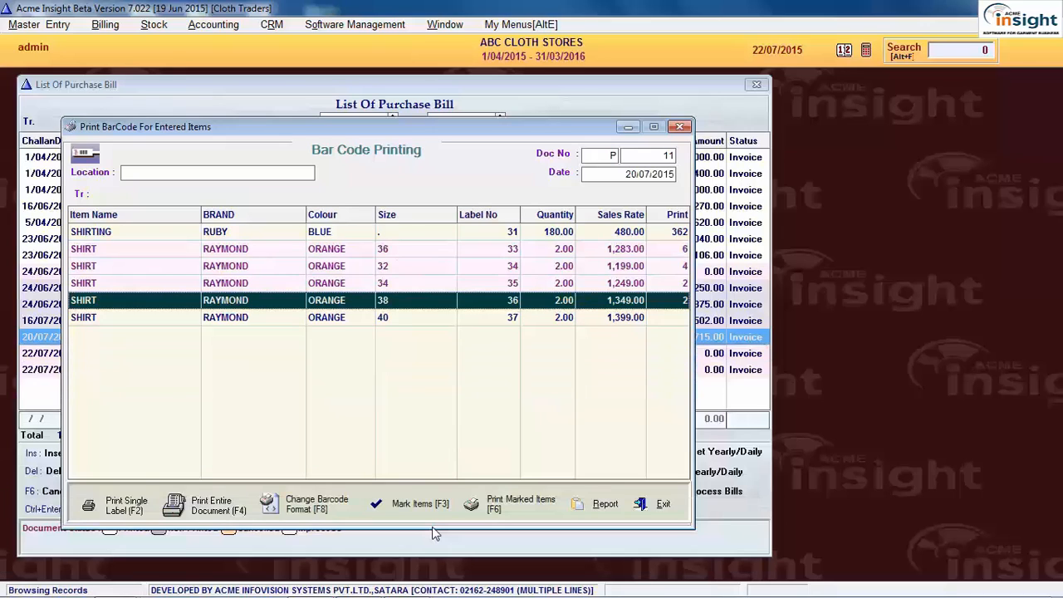
Print the marked items' barcodes with the Labels As Per Qty For Each Item option
click(512, 504)
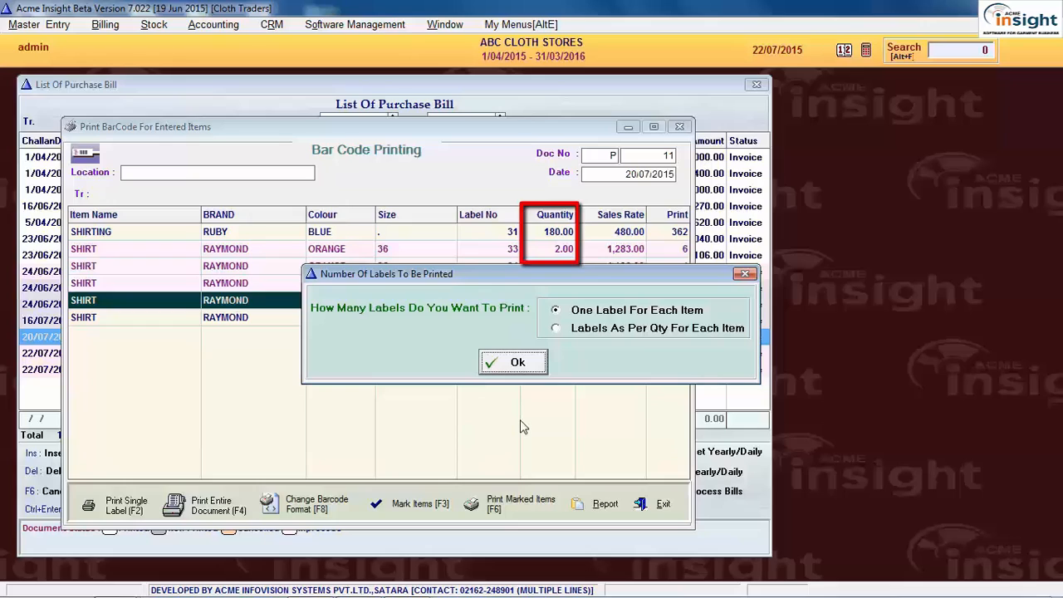
click(577, 329)
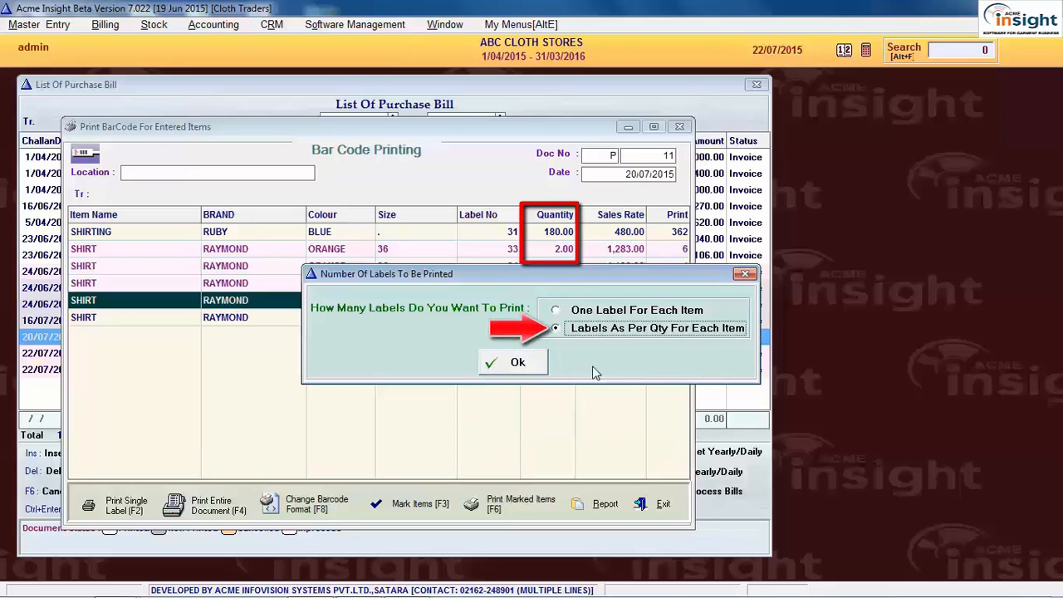
click(542, 370)
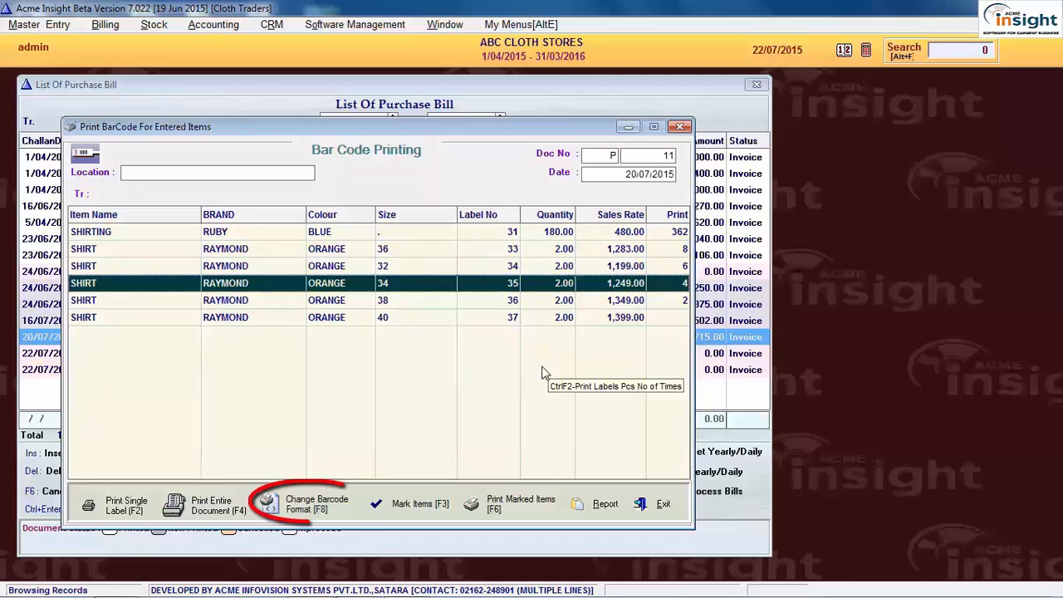
Change the barcode format script file name to SHIRT.PRN
click(323, 508)
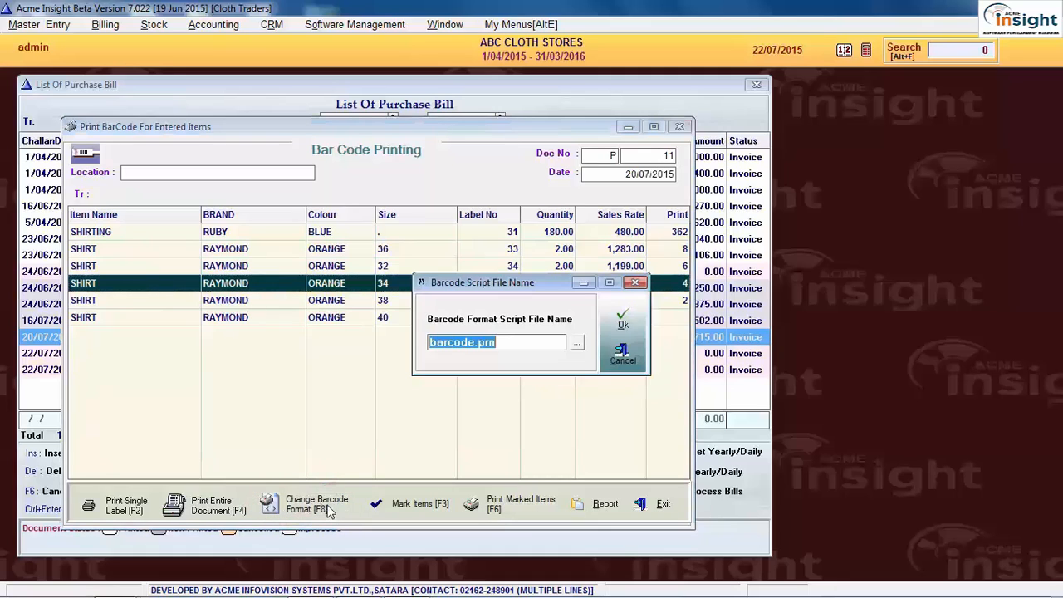
text(SHIRT.P)
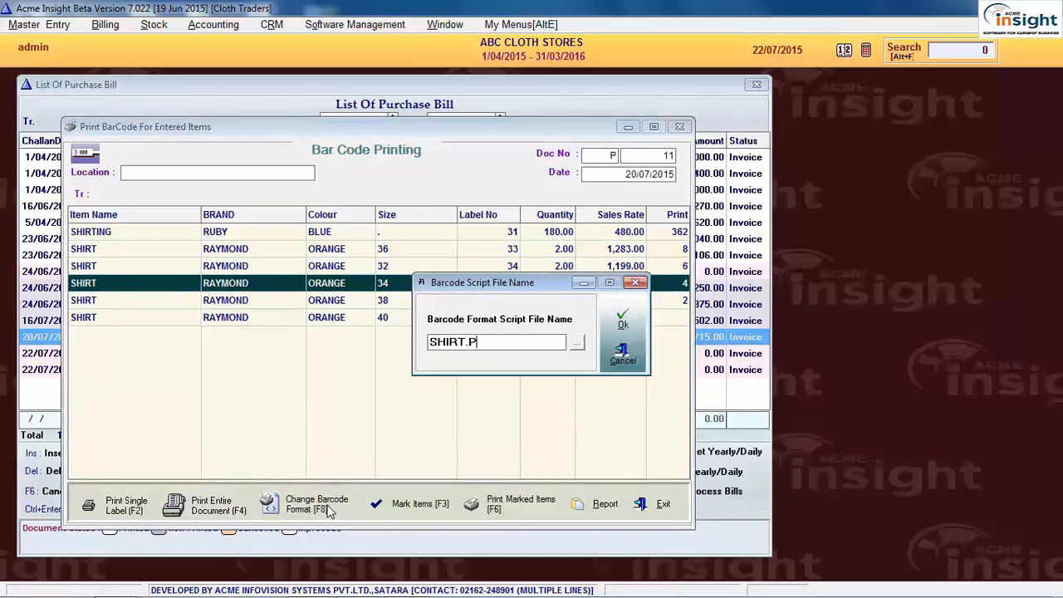
text(RN)
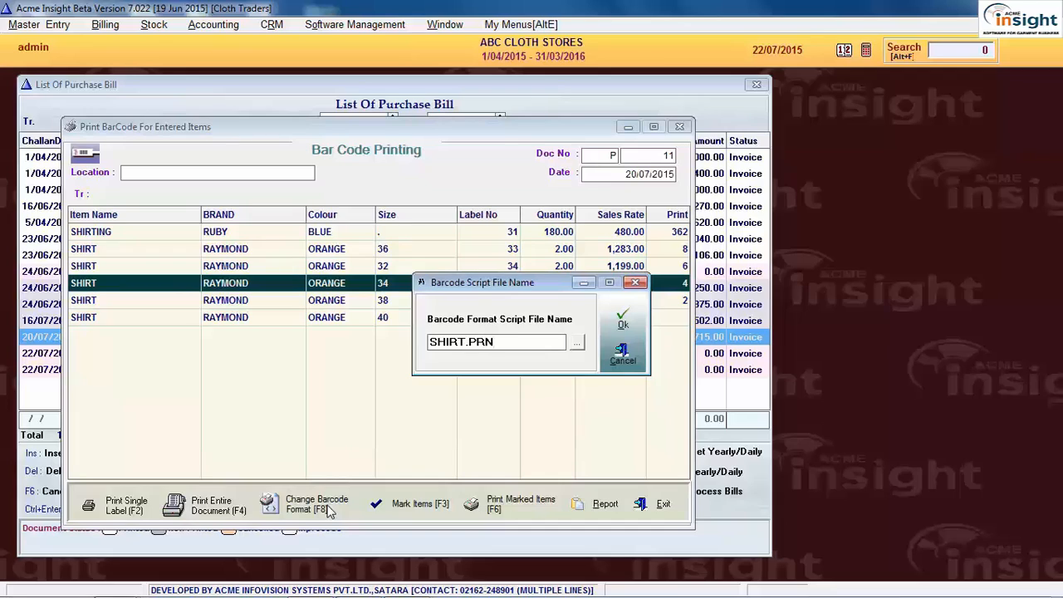